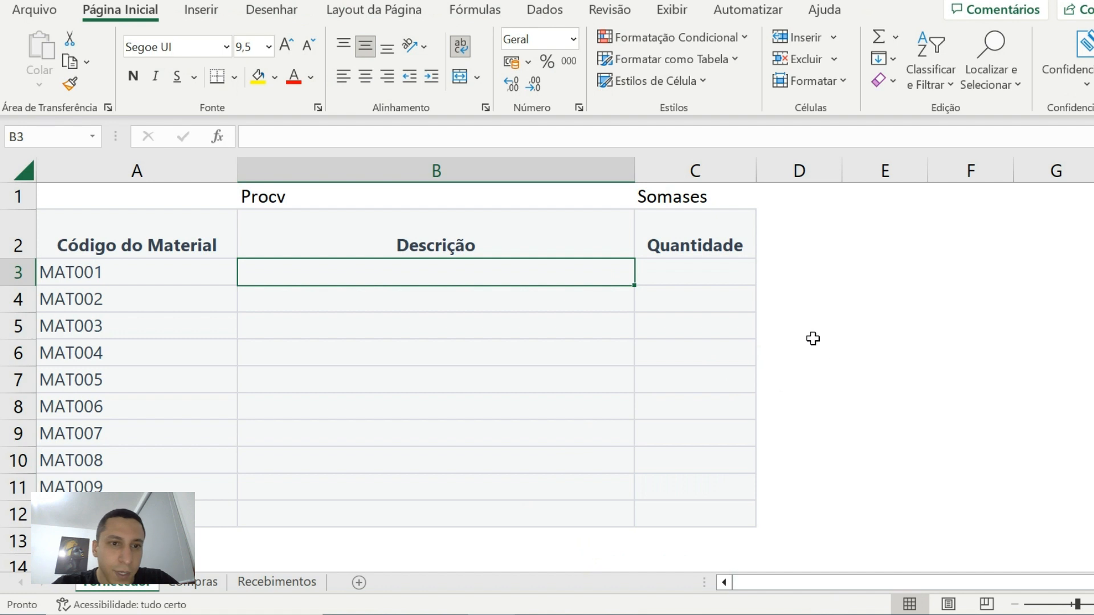
# - Review the Procv and Somases labels above the table and the material codes in column A
pyautogui.click(268, 202)
pyautogui.click(695, 194)
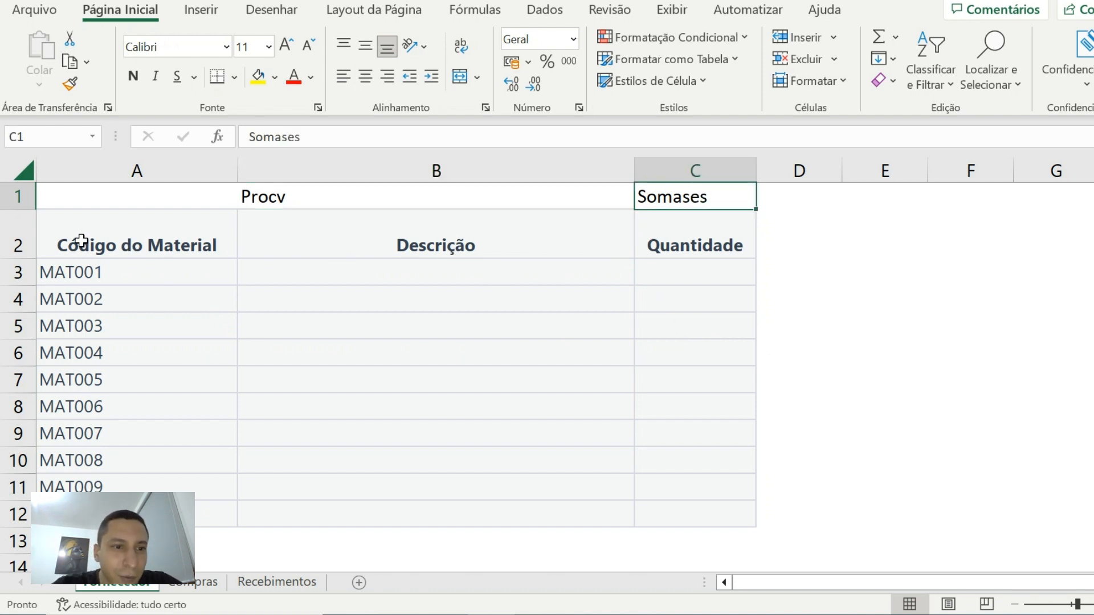
pyautogui.moveTo(82, 239); pyautogui.dragTo(85, 513)
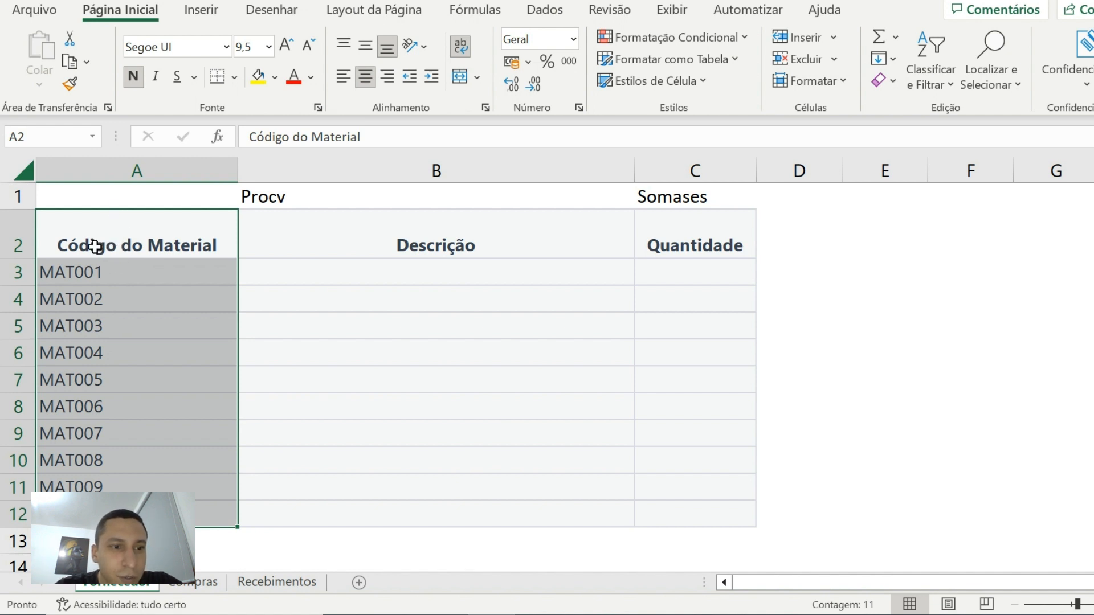
pyautogui.click(116, 248)
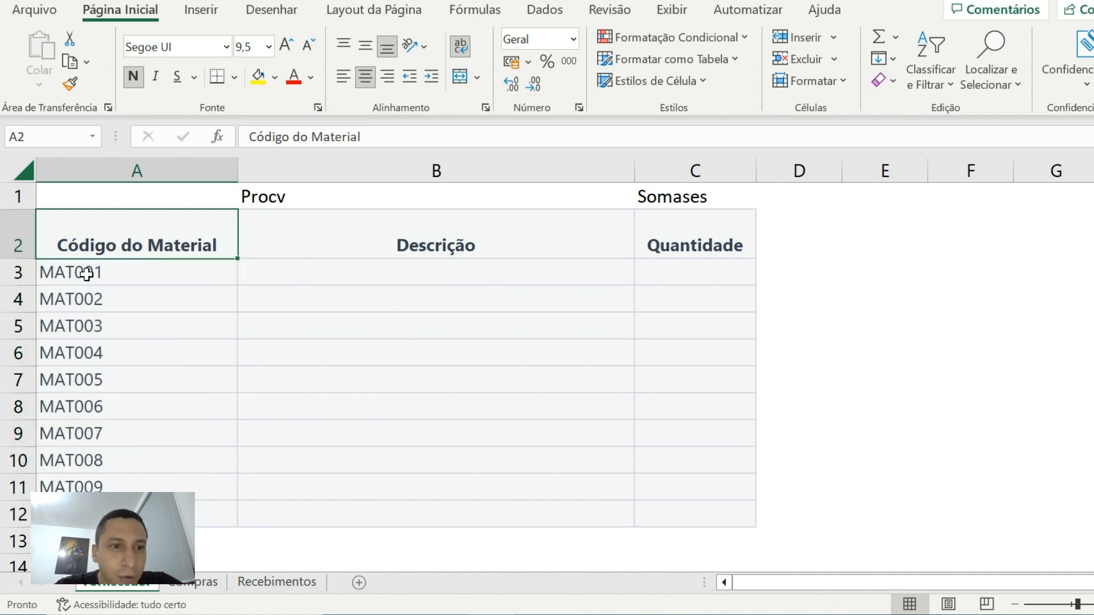
pyautogui.click(423, 262)
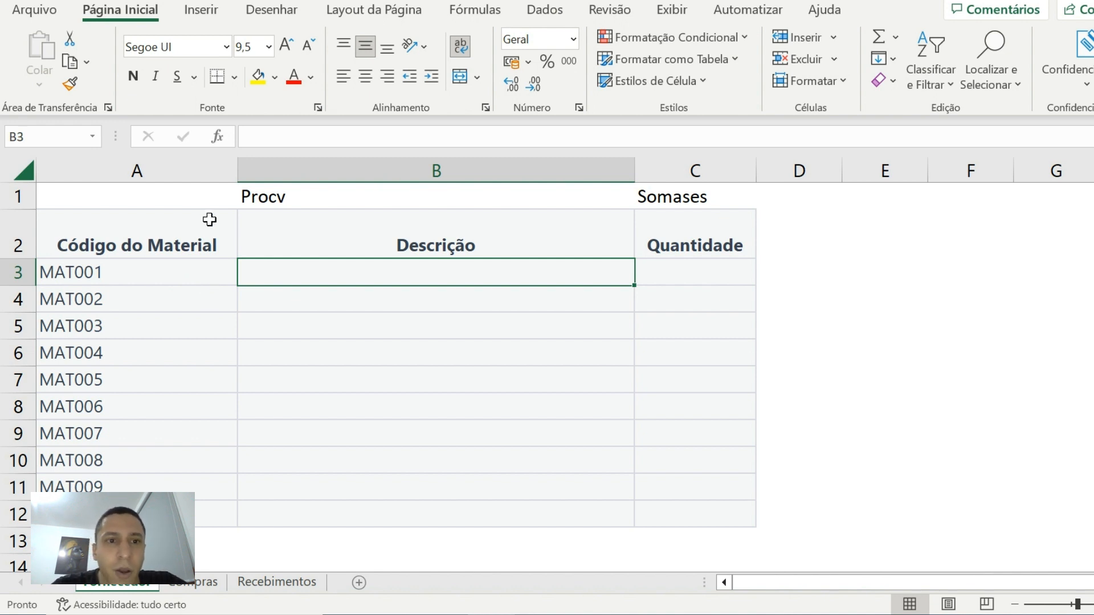
pyautogui.click(292, 199)
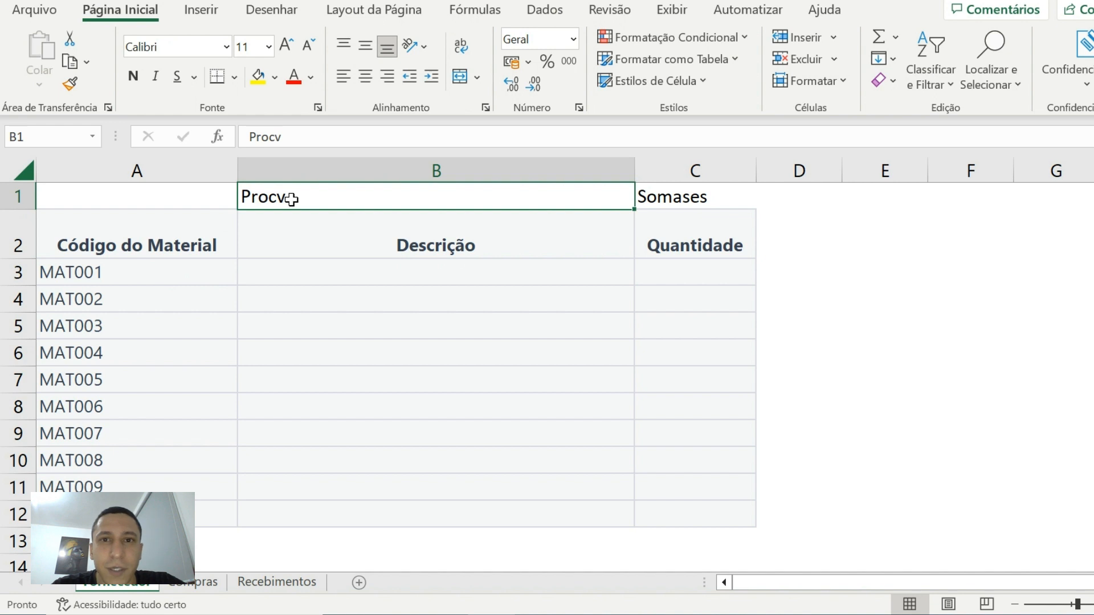
pyautogui.click(329, 276)
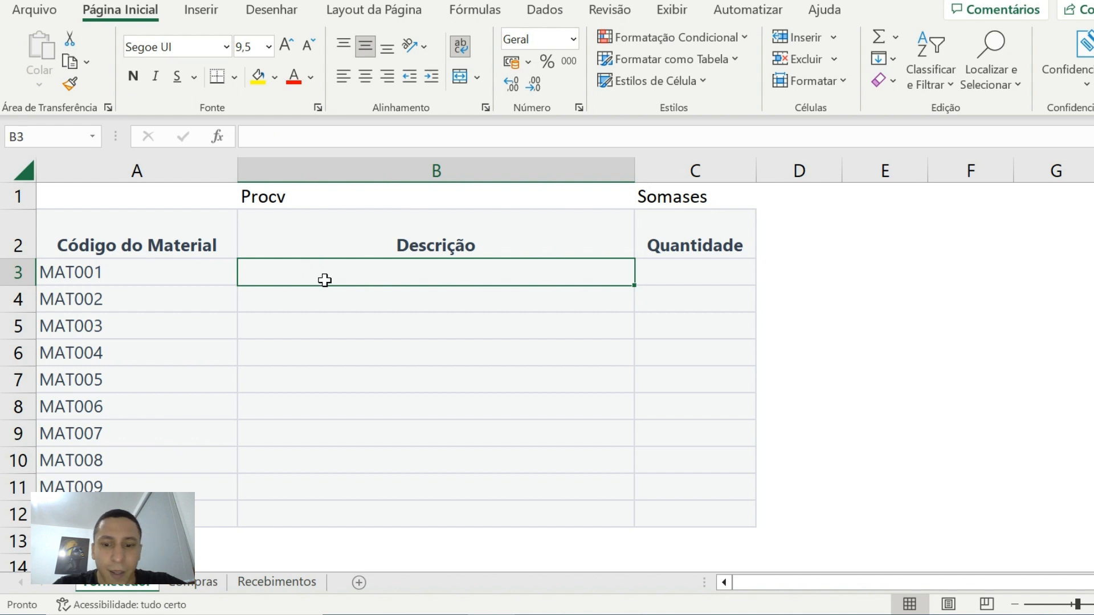
pyautogui.moveTo(135, 244); pyautogui.dragTo(135, 513)
pyautogui.moveTo(95, 244); pyautogui.dragTo(120, 516)
pyautogui.click(156, 268)
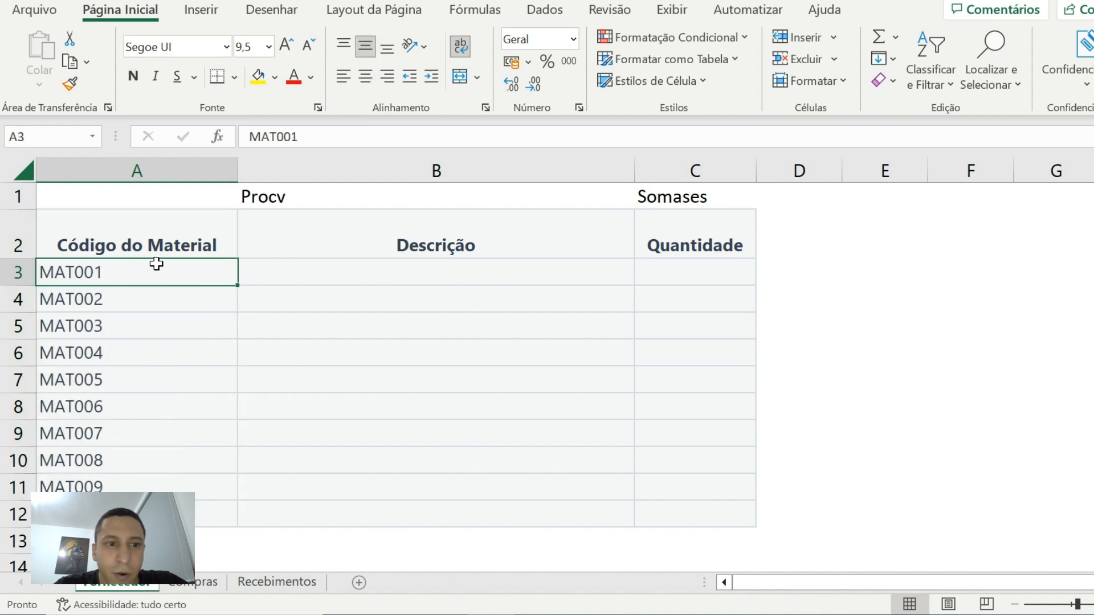
pyautogui.moveTo(151, 244); pyautogui.dragTo(142, 516)
pyautogui.click(132, 274)
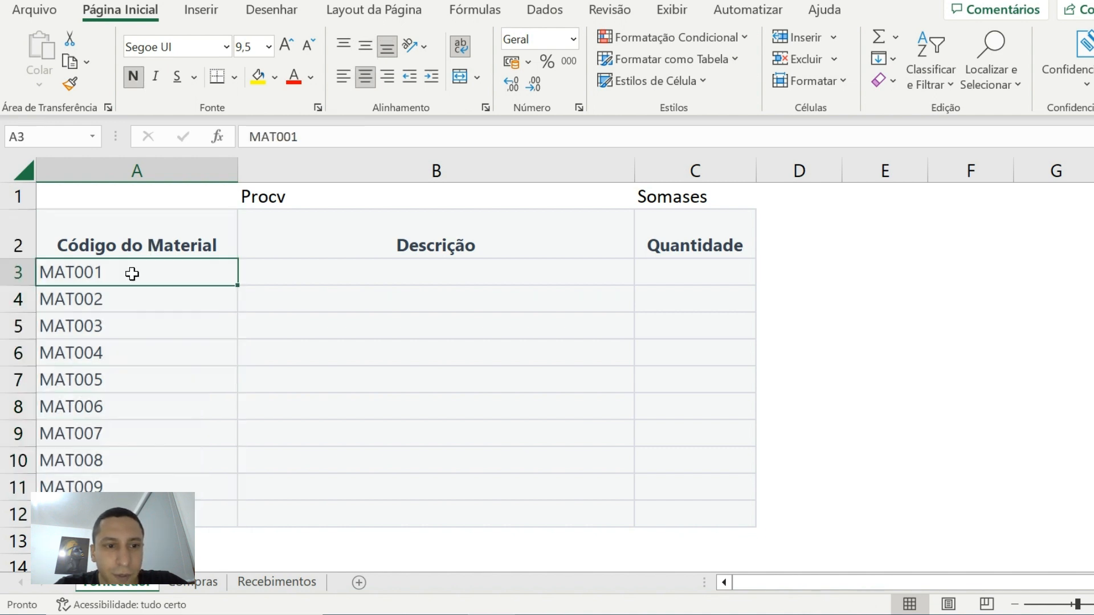
pyautogui.moveTo(132, 274); pyautogui.dragTo(136, 516)
pyautogui.moveTo(153, 273); pyautogui.dragTo(183, 297)
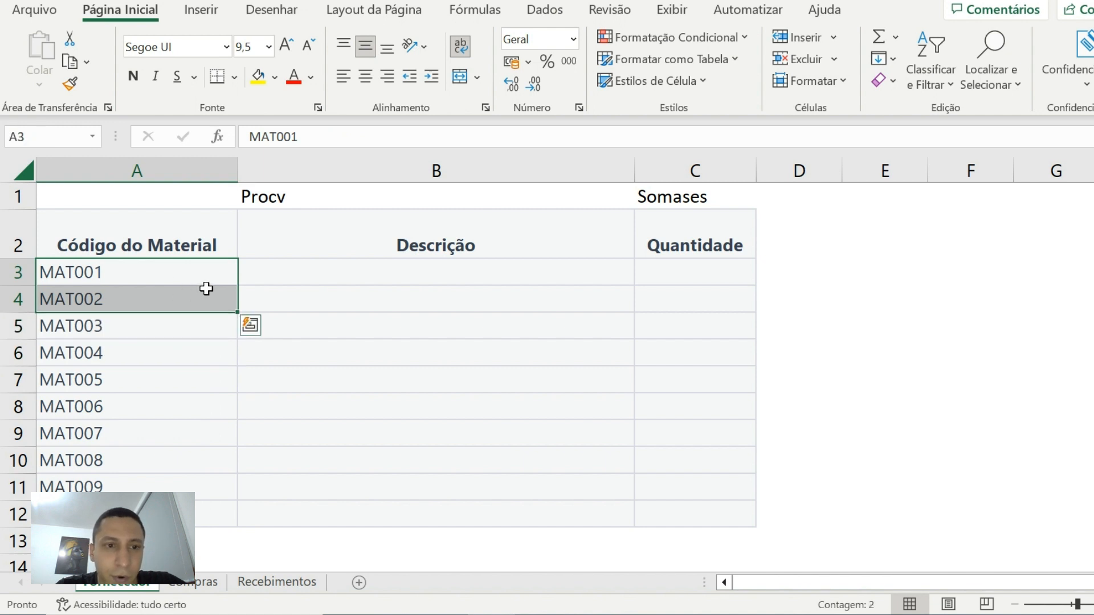
pyautogui.click(94, 271)
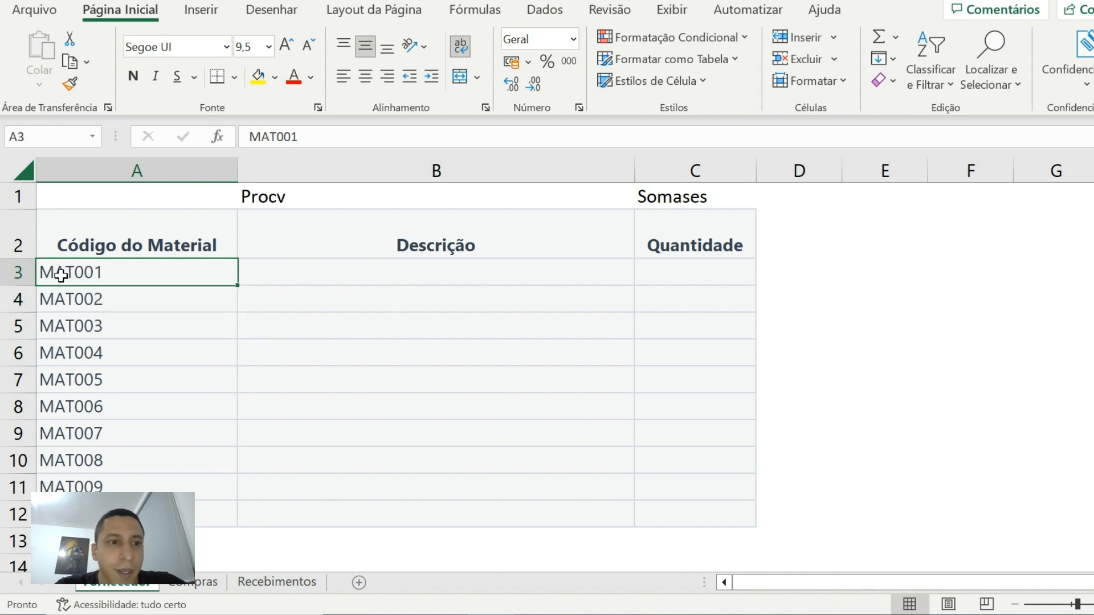
# - Begin a PROCV formula in B3 with A3 as the lookup value, going to the Compras sheet for its table argument
pyautogui.click(301, 277)
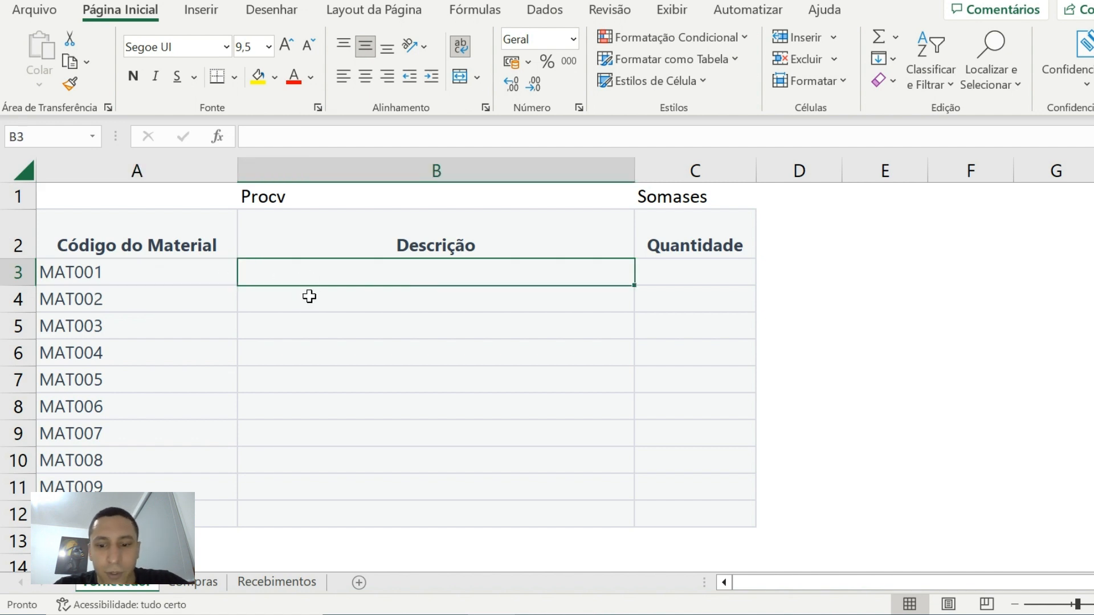
pyautogui.write('=prc')
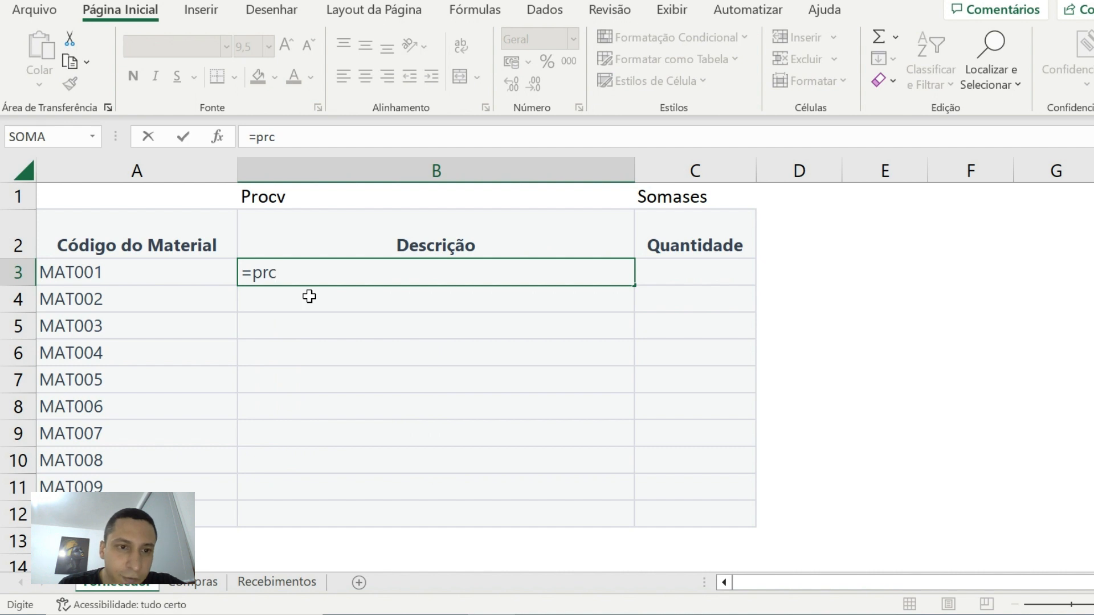
pyautogui.press('BackSpace')
pyautogui.write('o')
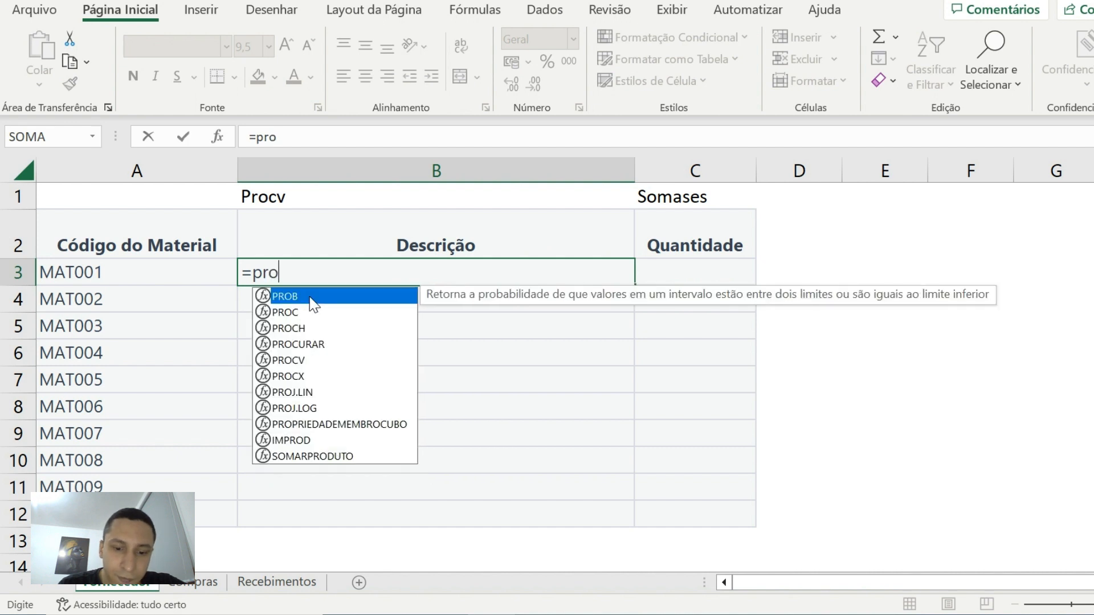
pyautogui.write('cv(')
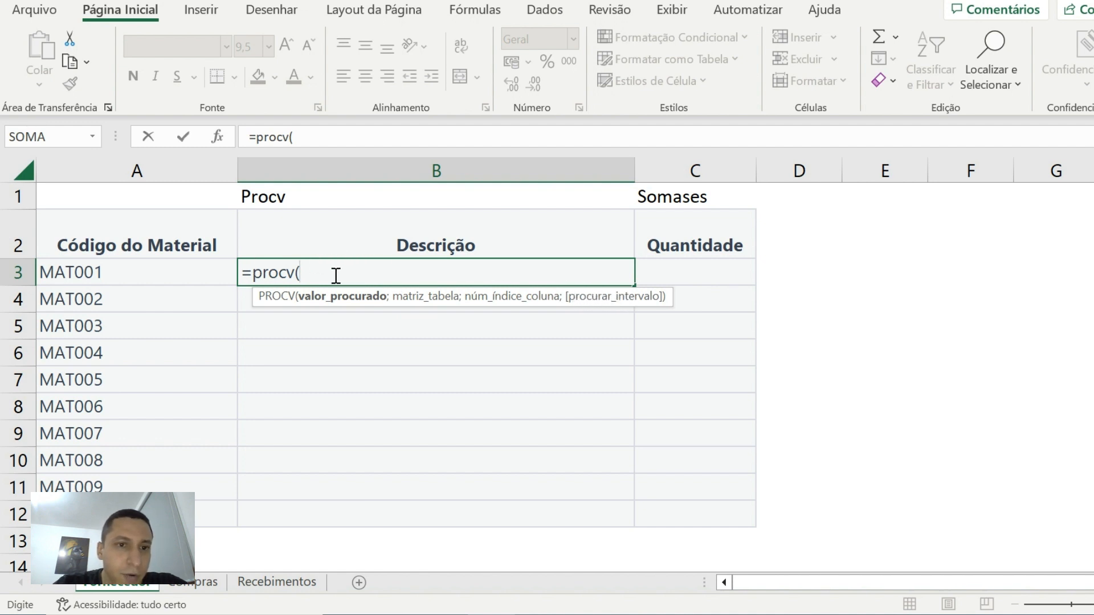
pyautogui.click(168, 267)
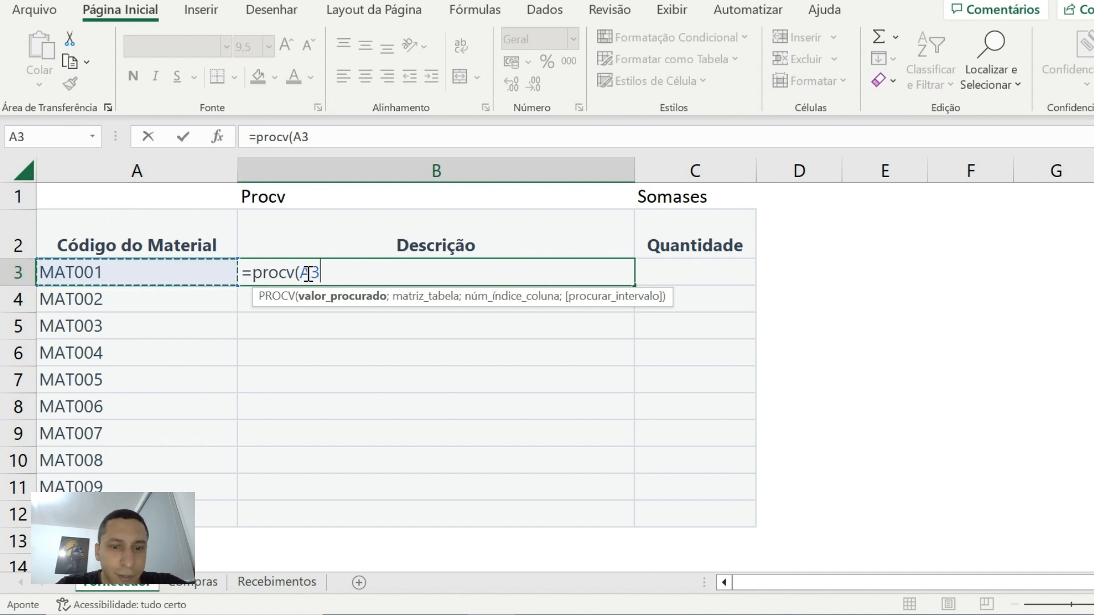
pyautogui.write(';')
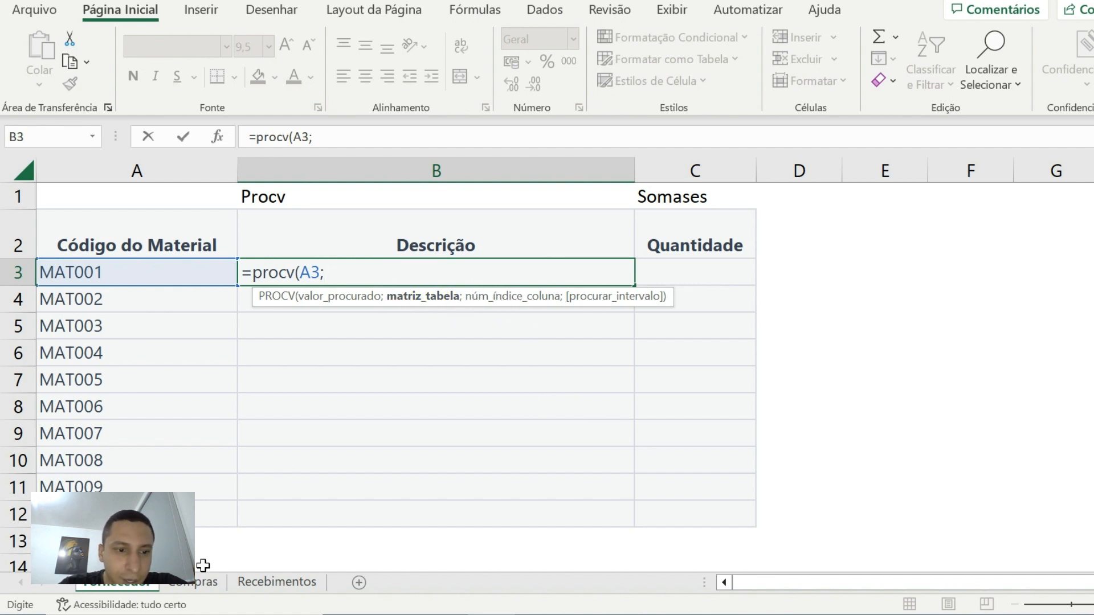
pyautogui.click(193, 582)
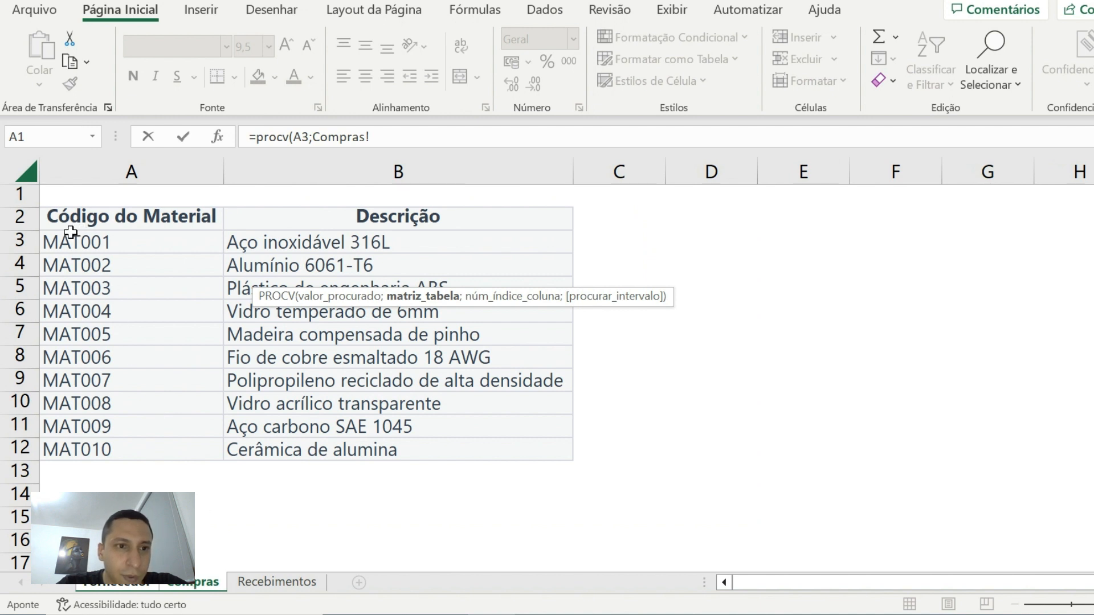
pyautogui.moveTo(70, 234); pyautogui.dragTo(397, 450)
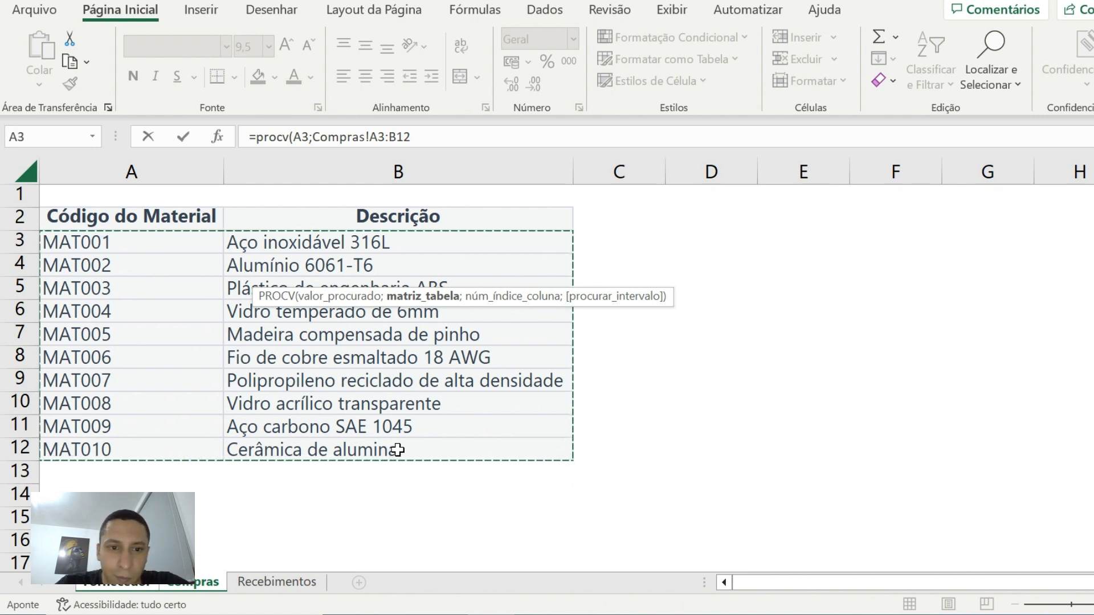
pyautogui.write(';')
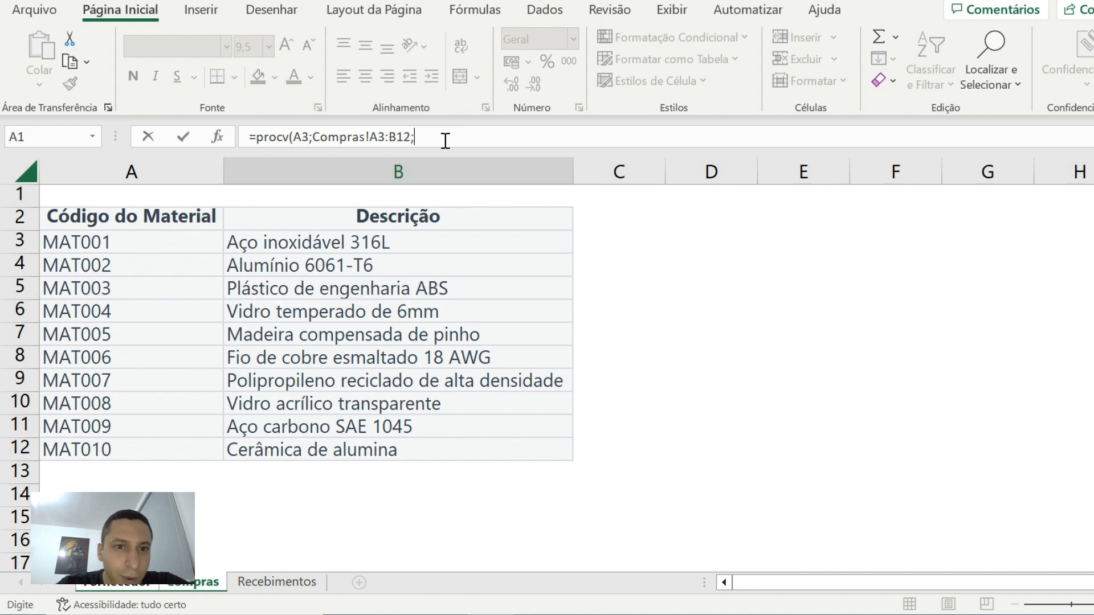
pyautogui.moveTo(439, 137); pyautogui.dragTo(313, 132)
pyautogui.press('BackSpace')
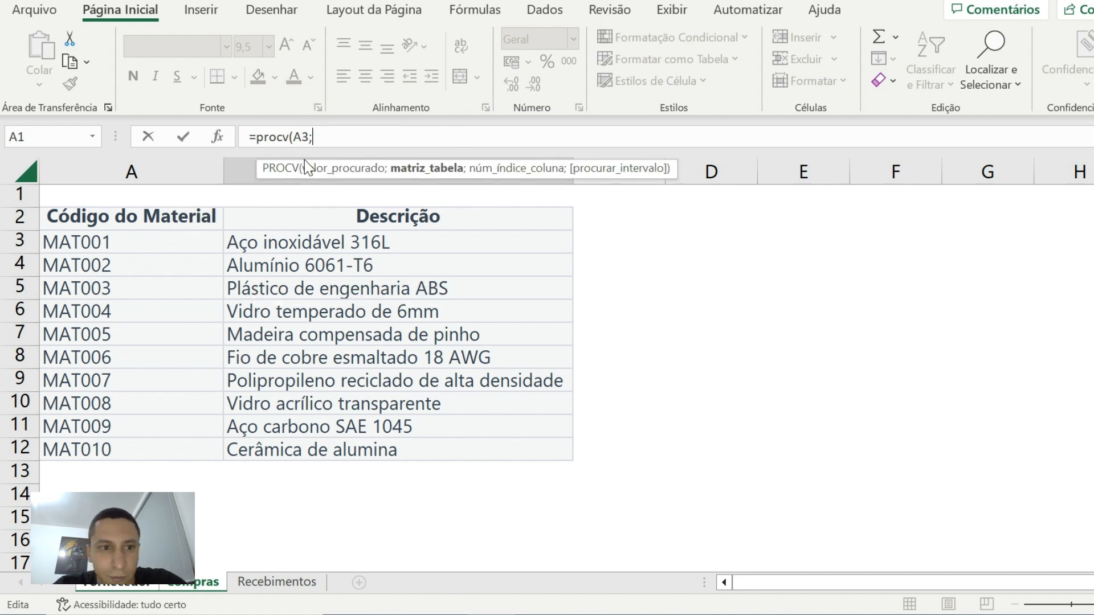
# - Complete the PROCV formula with the table range Compras!A3:B12, column index 2 and match argument 0
pyautogui.moveTo(147, 241); pyautogui.dragTo(381, 439)
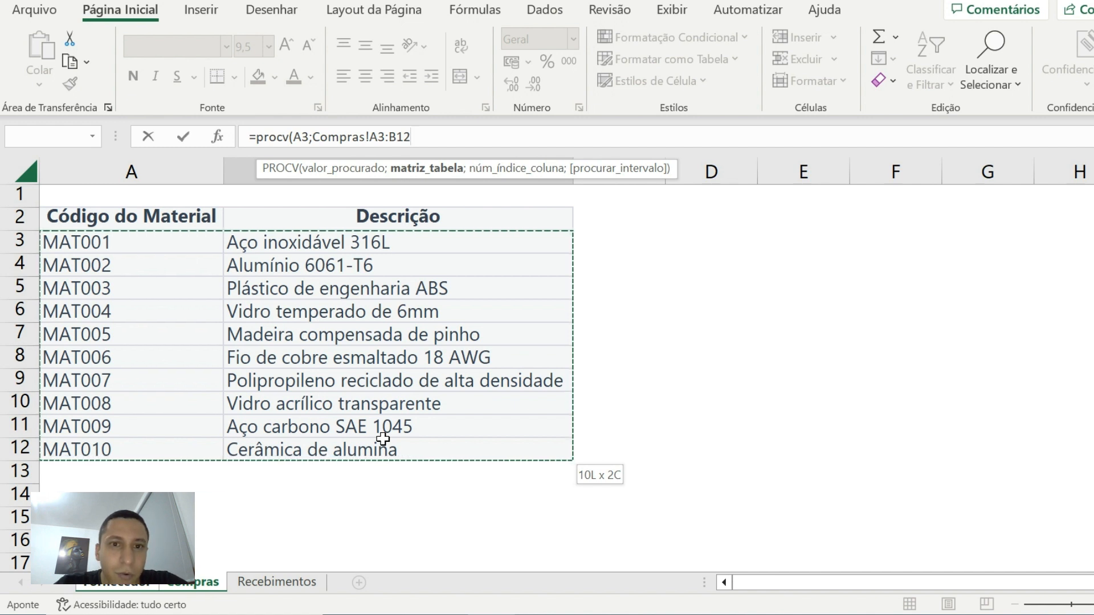
pyautogui.moveTo(383, 438); pyautogui.dragTo(384, 440)
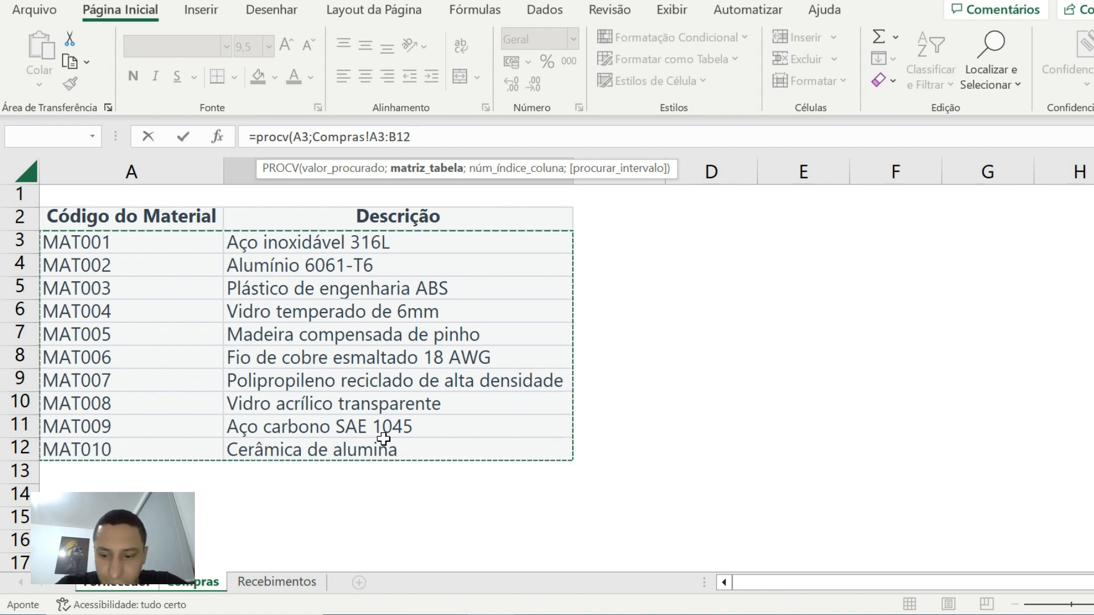
pyautogui.write(';')
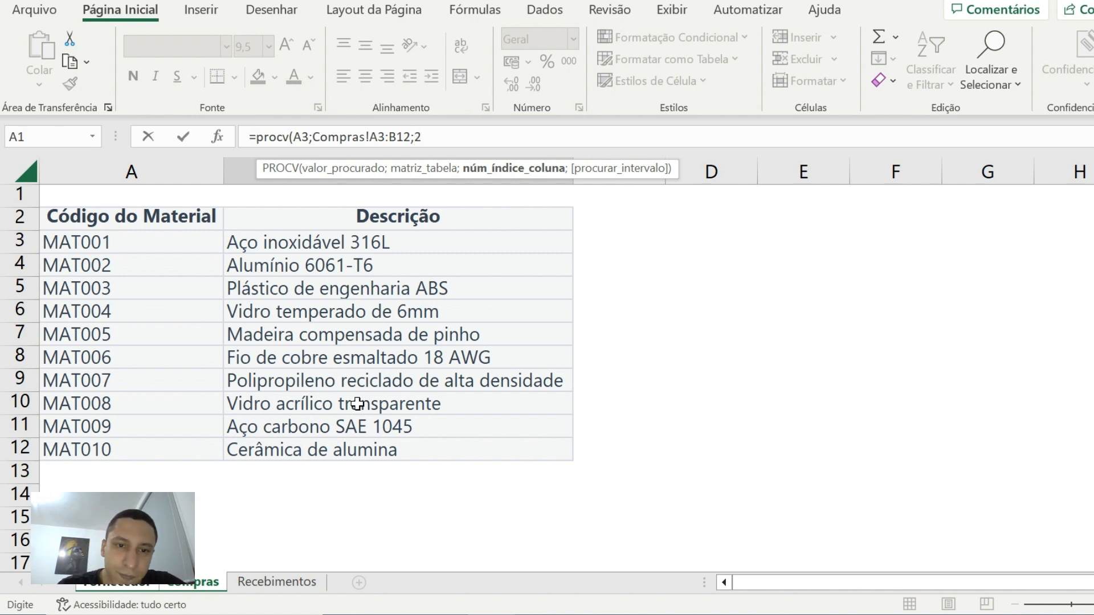
pyautogui.write('2;0')
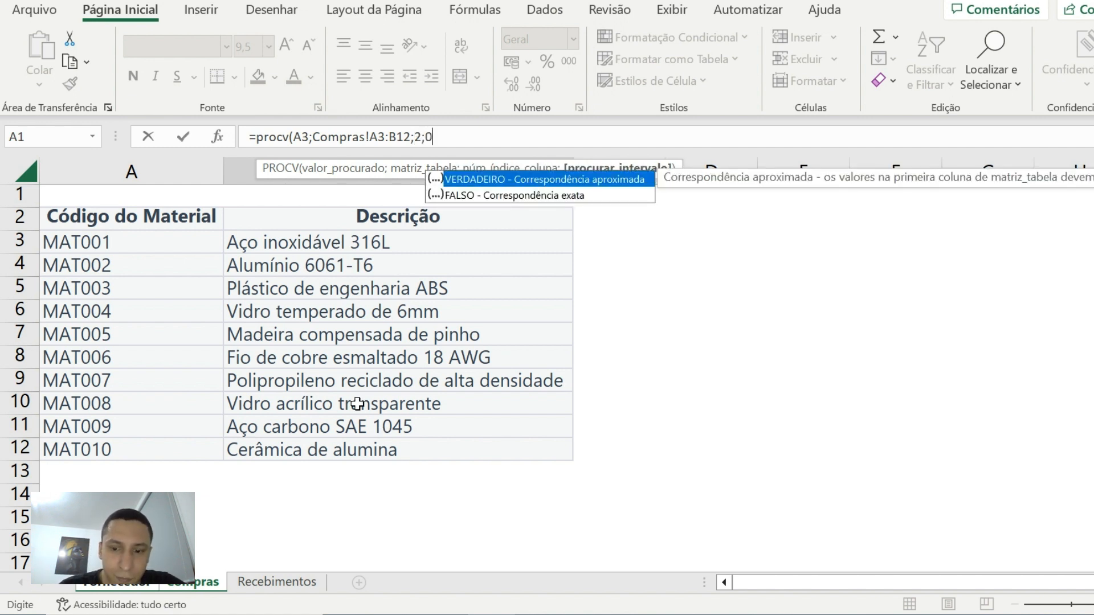
pyautogui.write(')')
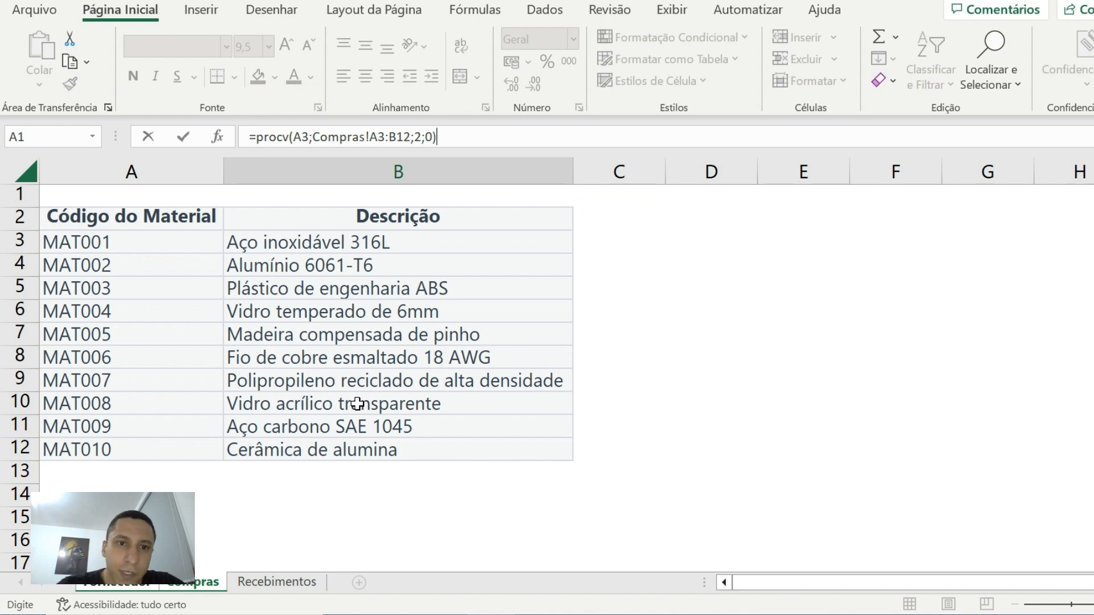
pyautogui.press('Return')
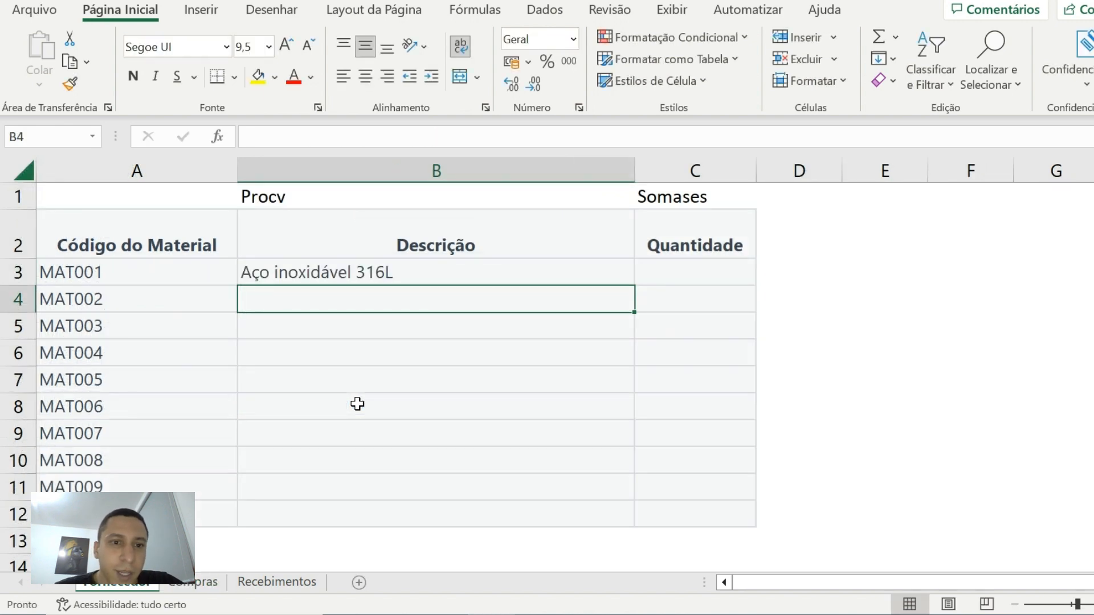
# - Check the formula in B3 and compare its sheet with the Compras sheet
pyautogui.click(308, 273)
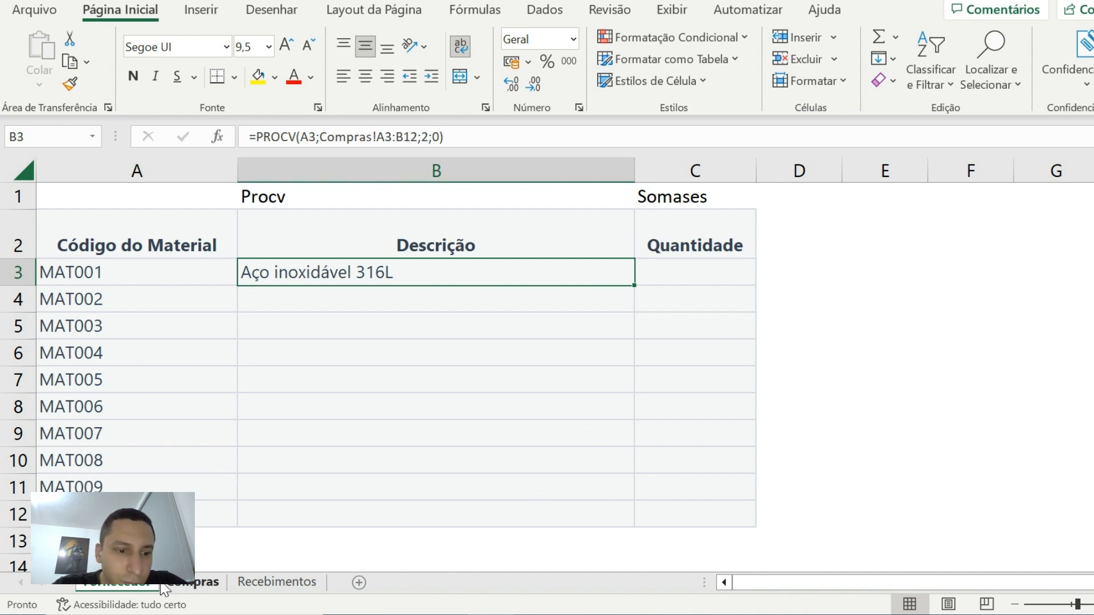
pyautogui.click(188, 585)
pyautogui.click(132, 587)
pyautogui.click(182, 587)
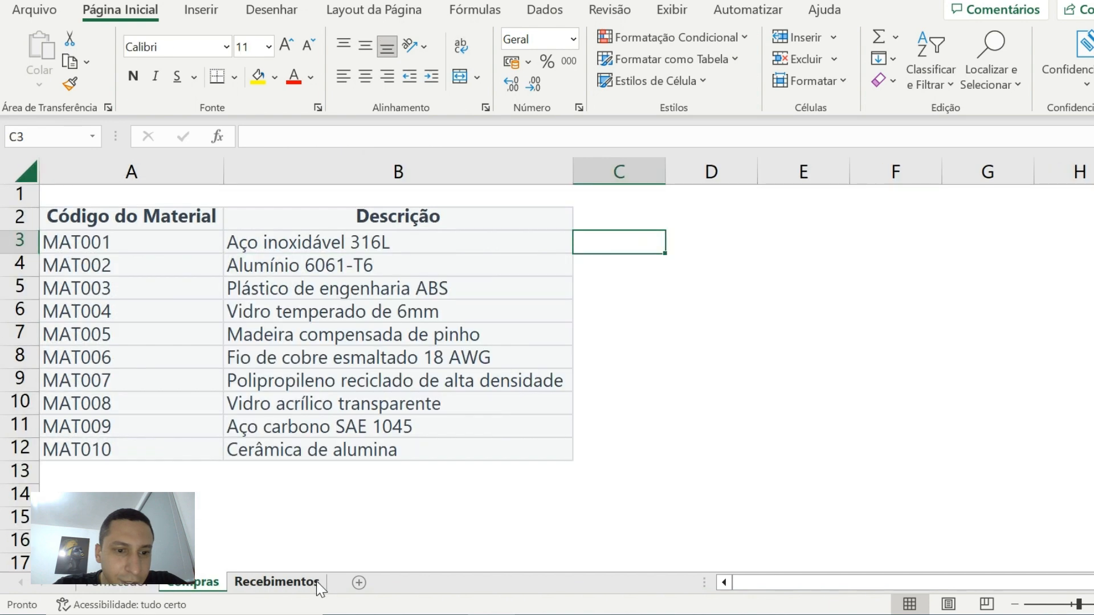
pyautogui.click(316, 582)
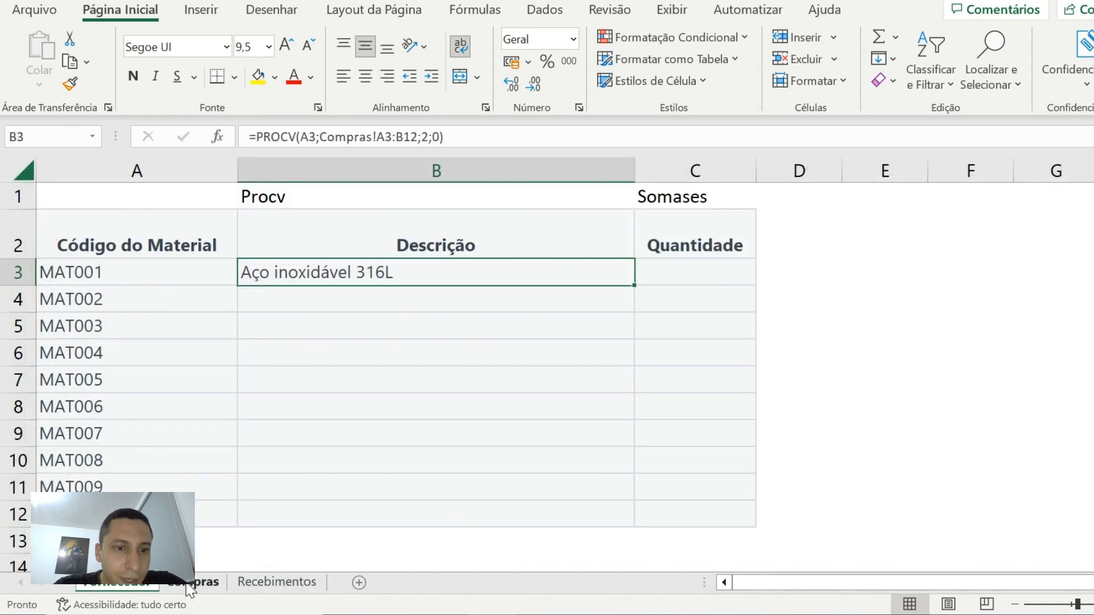
pyautogui.click(187, 583)
pyautogui.click(139, 582)
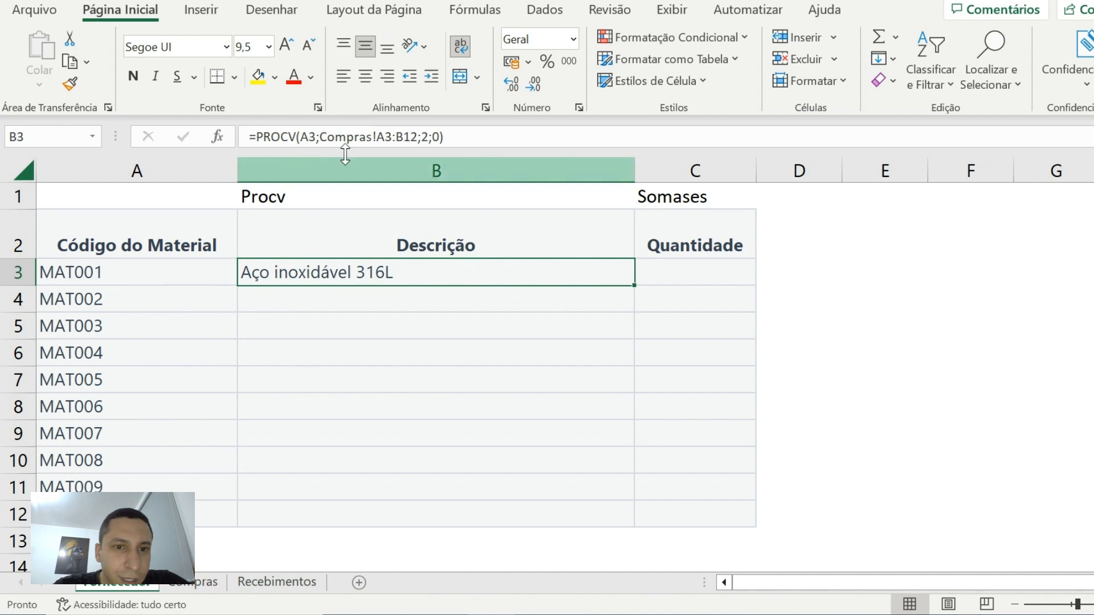
# - Make the table range in the B3 formula absolute as Compras!$A$3:$B$12
pyautogui.click(392, 138)
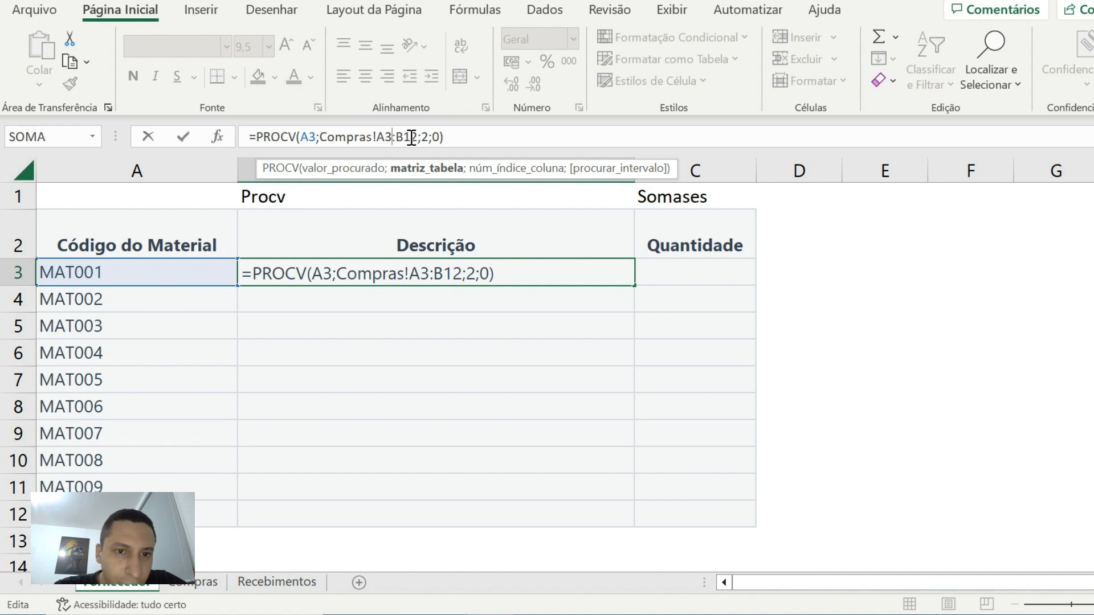
pyautogui.press('F4')
pyautogui.click(412, 138)
pyautogui.press('F4')
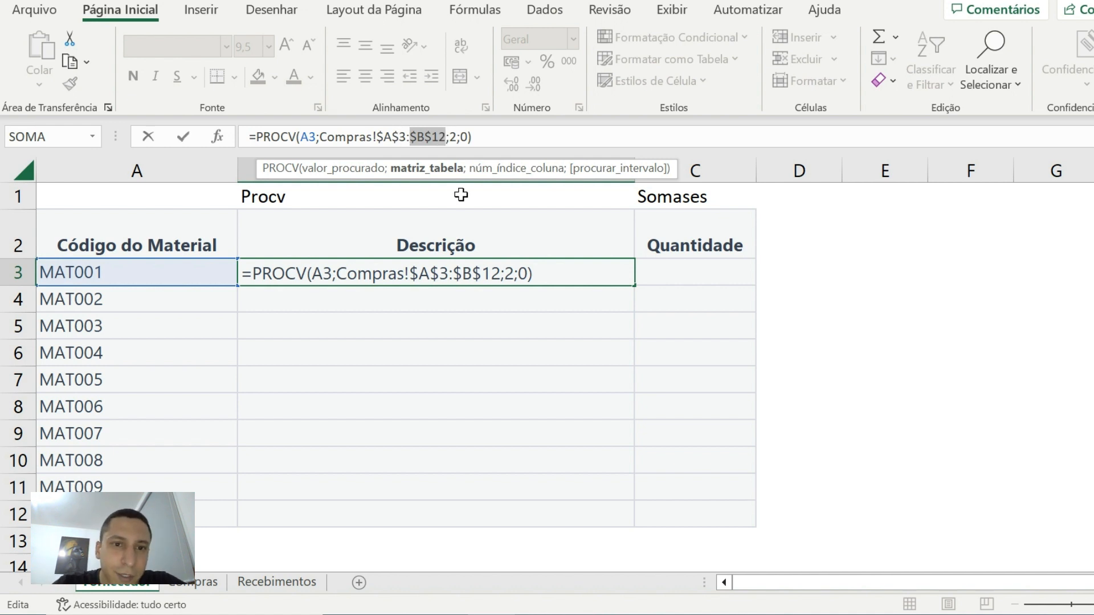
pyautogui.press('Return')
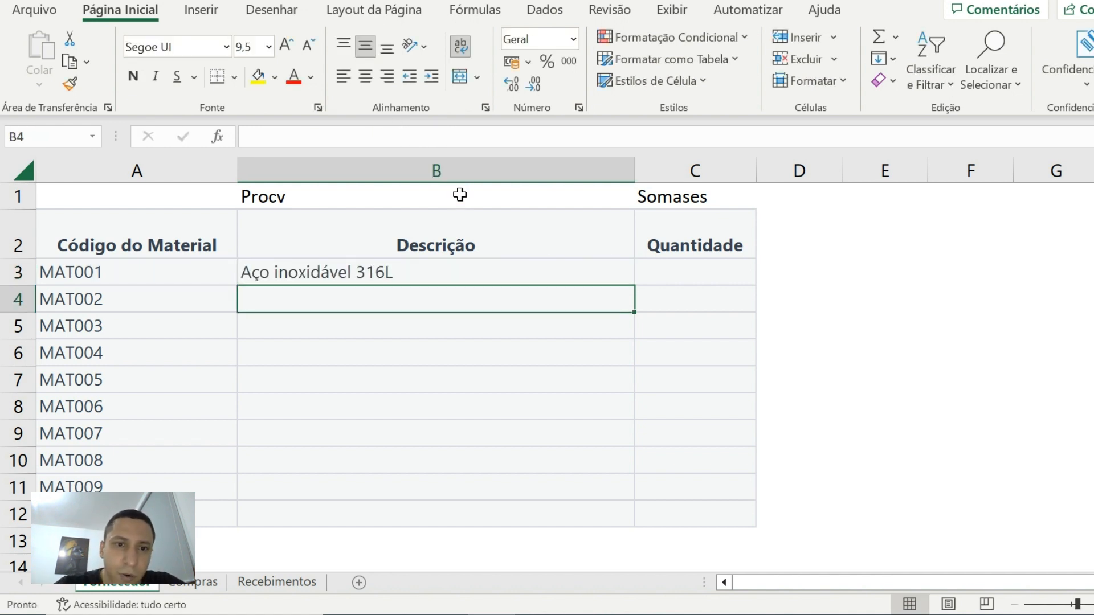
# - Fill the PROCV formula from B3 down to B12 and check the copied descriptions
pyautogui.click(483, 261)
pyautogui.moveTo(638, 283); pyautogui.dragTo(626, 527)
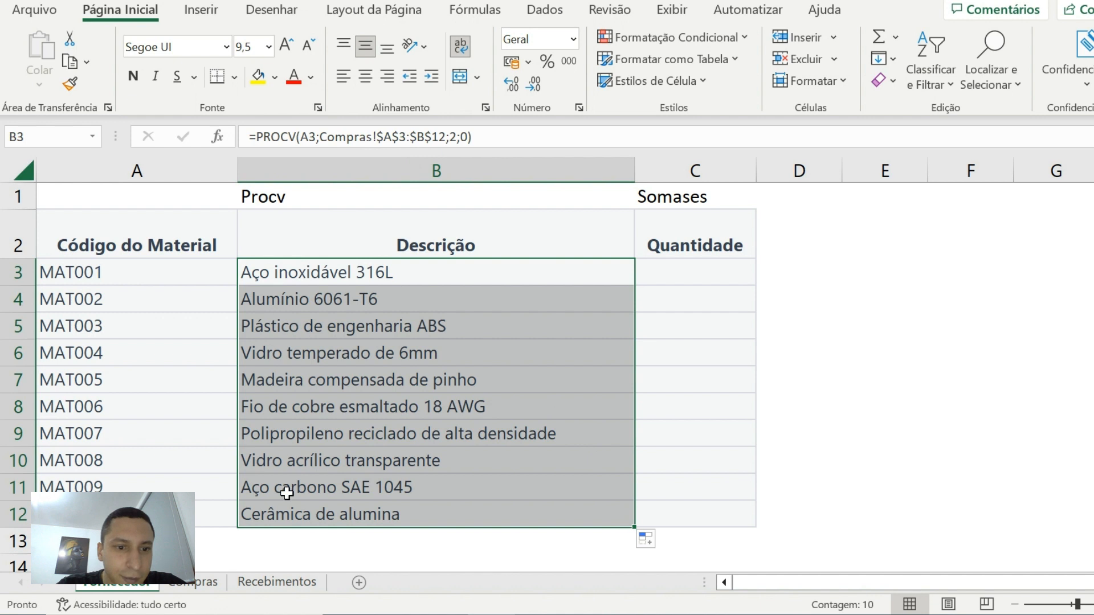
pyautogui.click(286, 493)
pyautogui.click(250, 322)
pyautogui.click(267, 275)
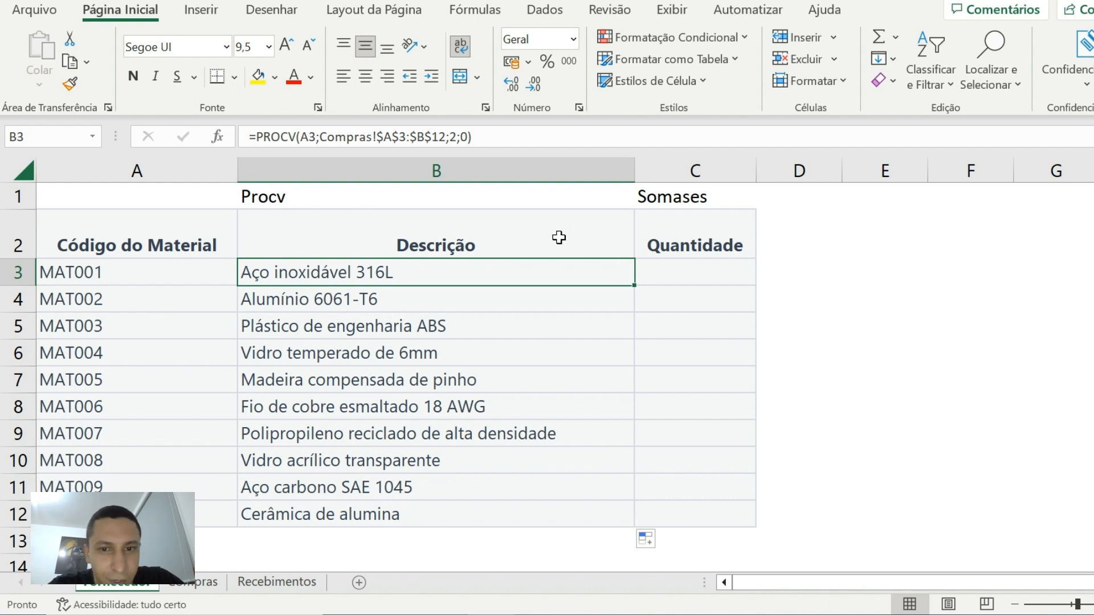
# - Examine the MAT001 row and its Quantidade cell C3 under the Somases heading
pyautogui.click(661, 220)
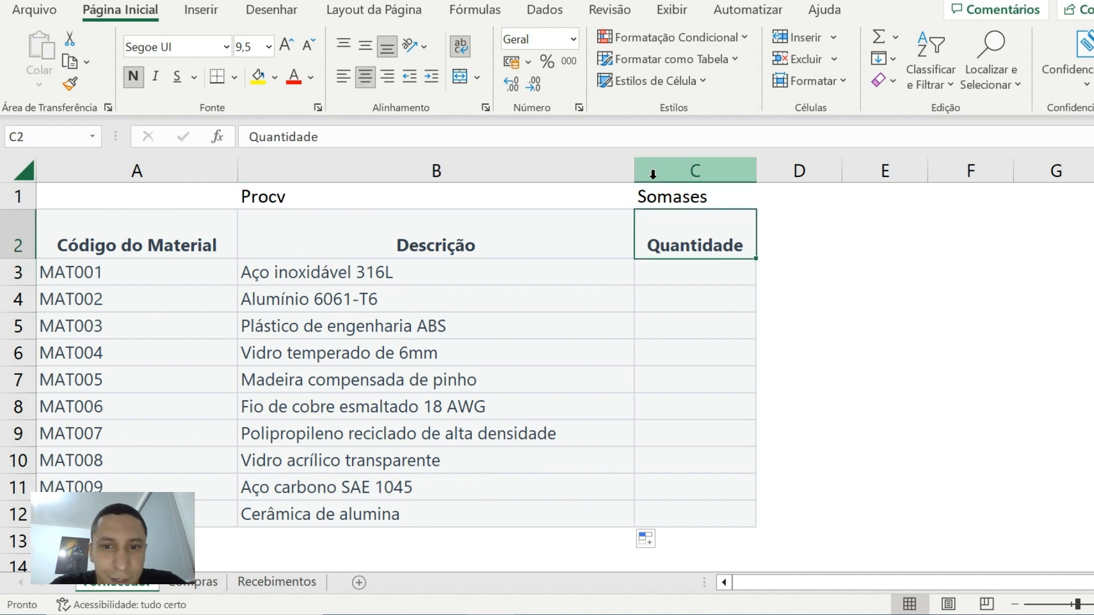
pyautogui.click(669, 266)
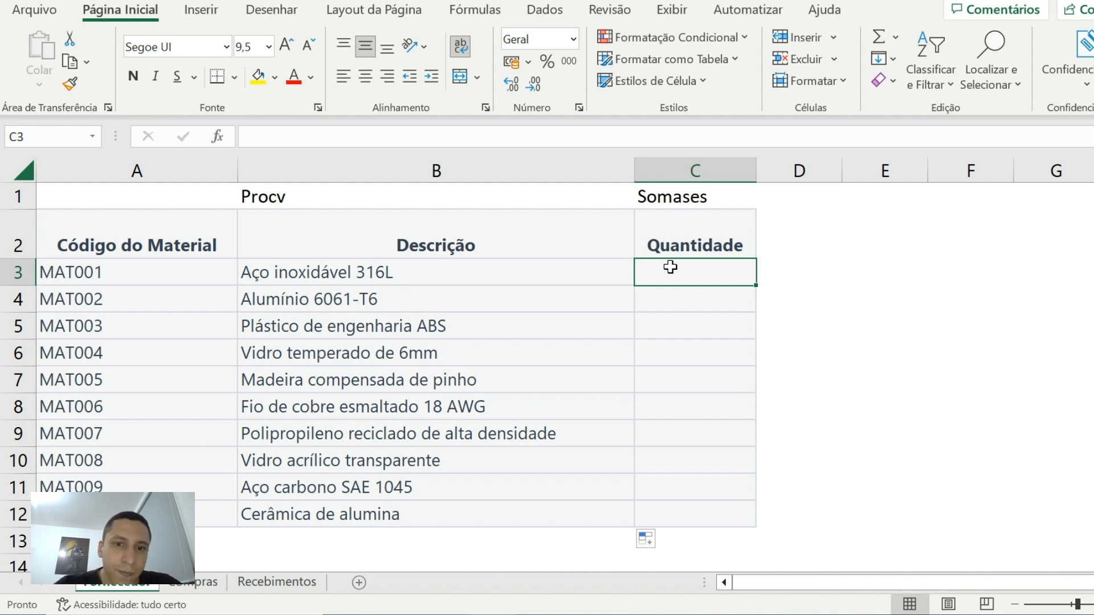
pyautogui.click(124, 280)
pyautogui.click(298, 269)
pyautogui.click(684, 270)
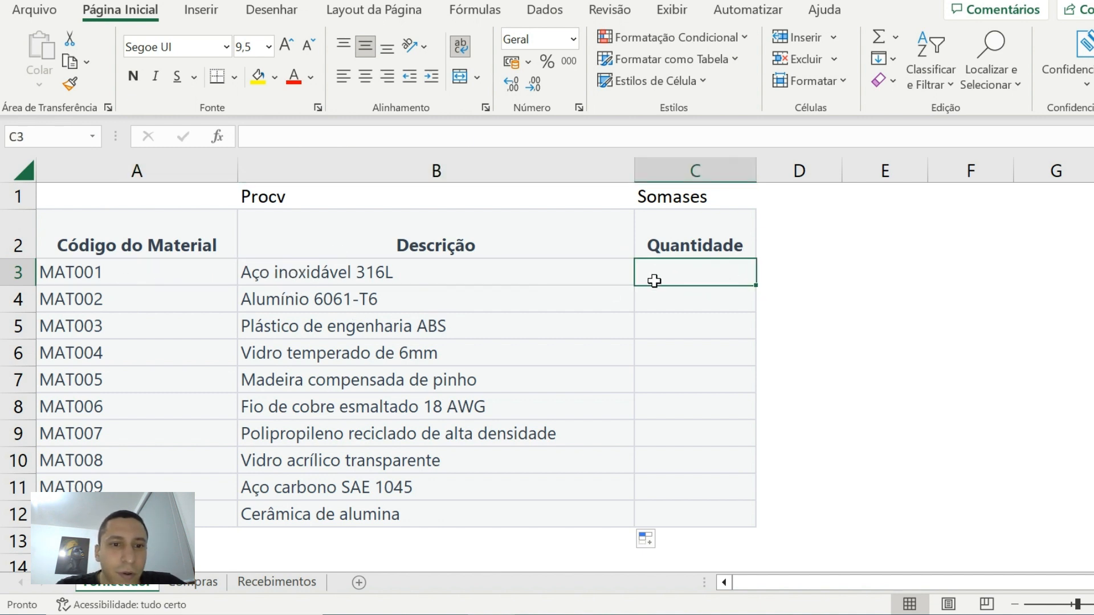
# - Examine the repeated MAT001 entries on the Recebimentos sheet and select their quantities in C2 and C12 together
pyautogui.click(262, 584)
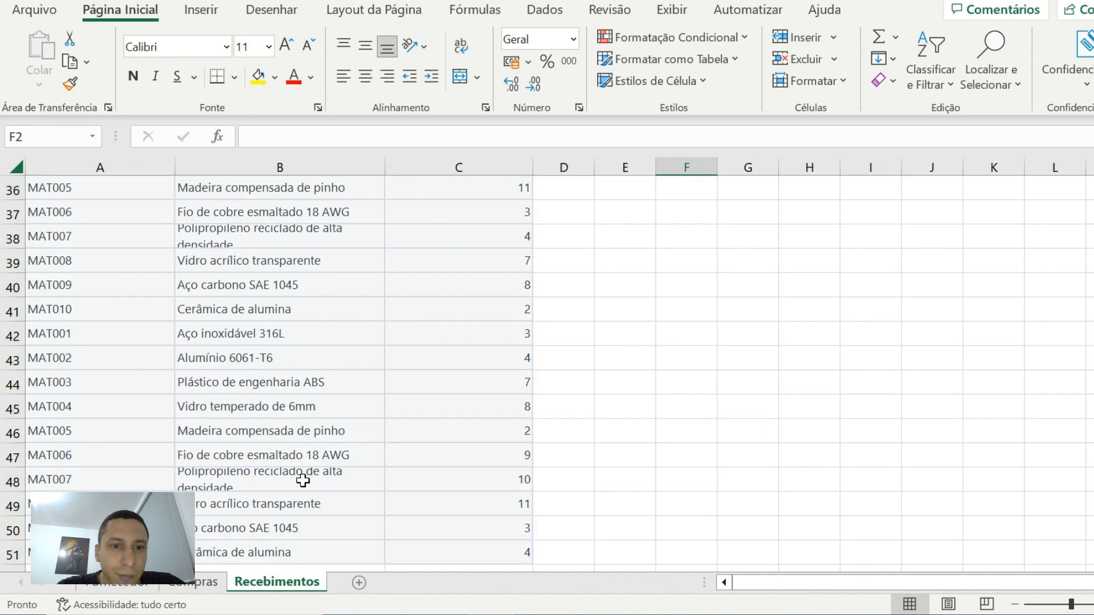
pyautogui.scroll(12, 302, 481)
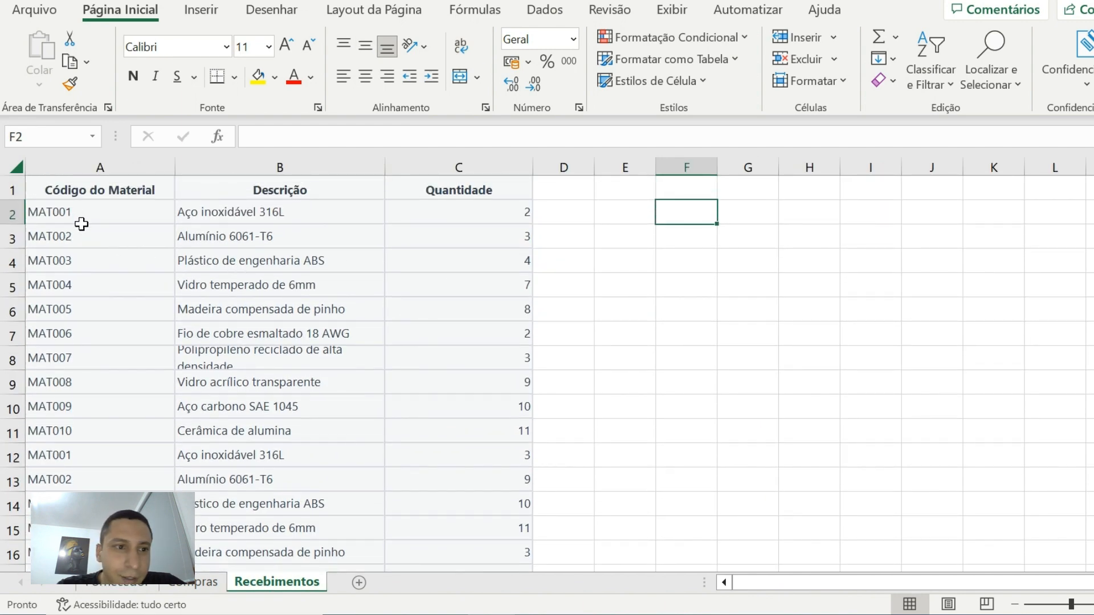
pyautogui.moveTo(81, 209); pyautogui.dragTo(547, 231)
pyautogui.click(512, 207)
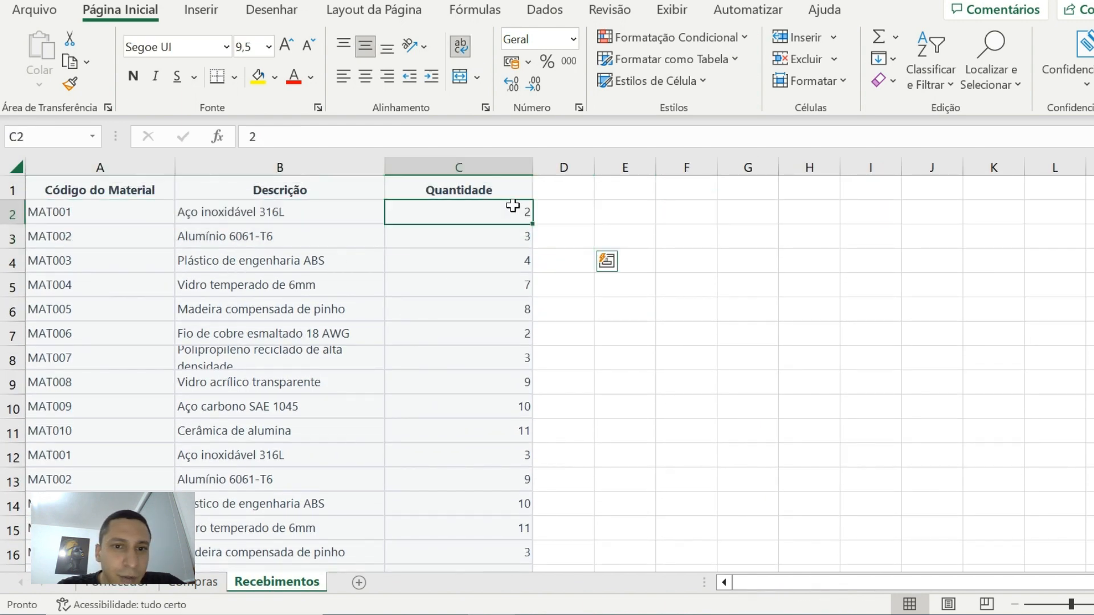
pyautogui.click(122, 216)
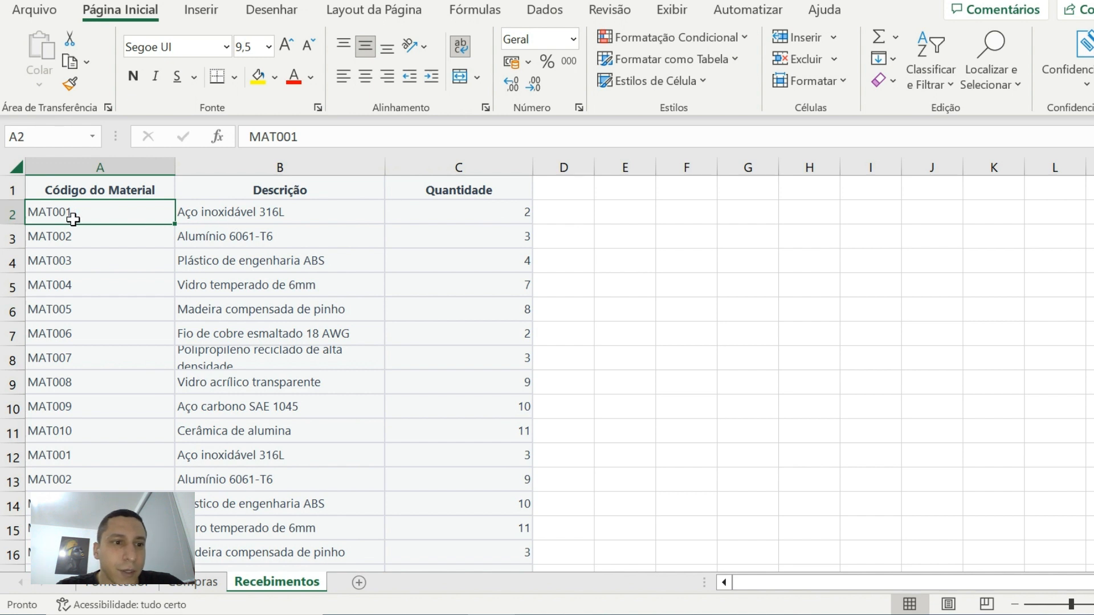
pyautogui.moveTo(74, 454); pyautogui.dragTo(435, 454)
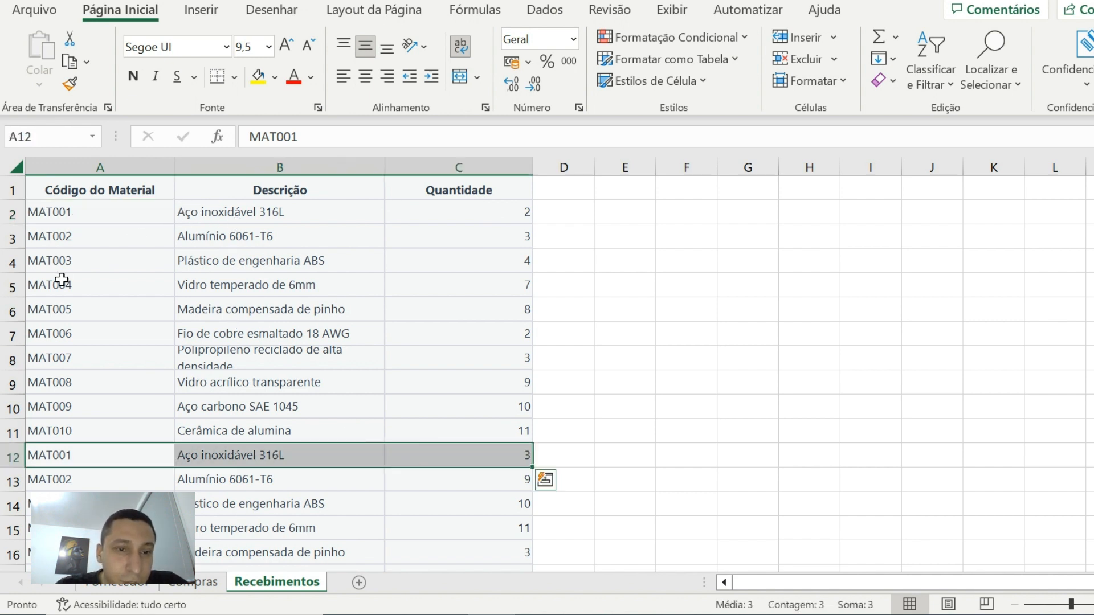
pyautogui.click(515, 215)
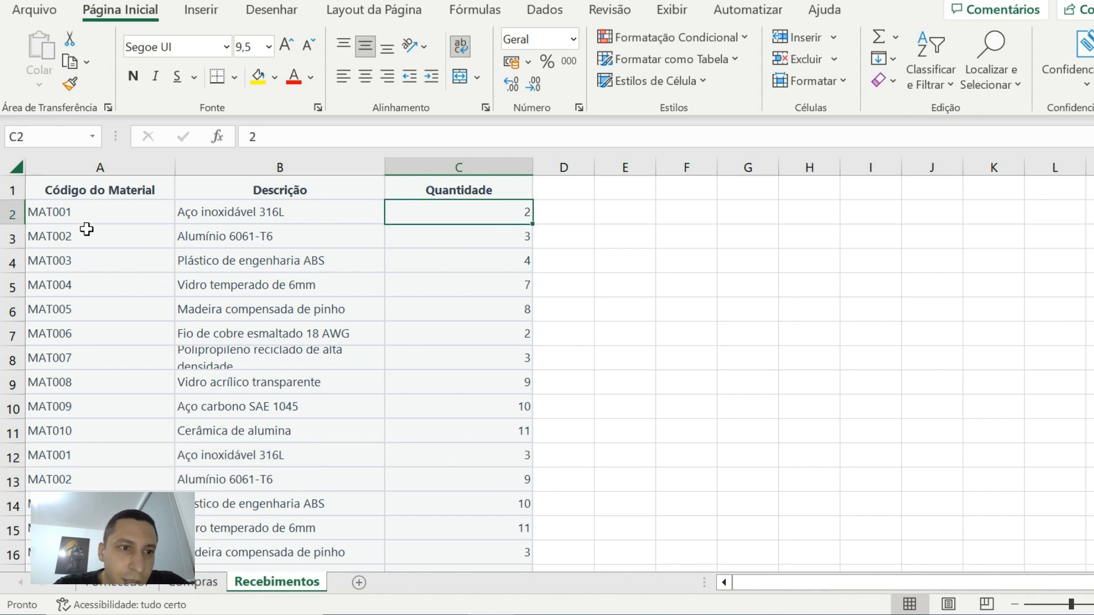
pyautogui.click(68, 215)
pyautogui.click(325, 452)
pyautogui.click(469, 459)
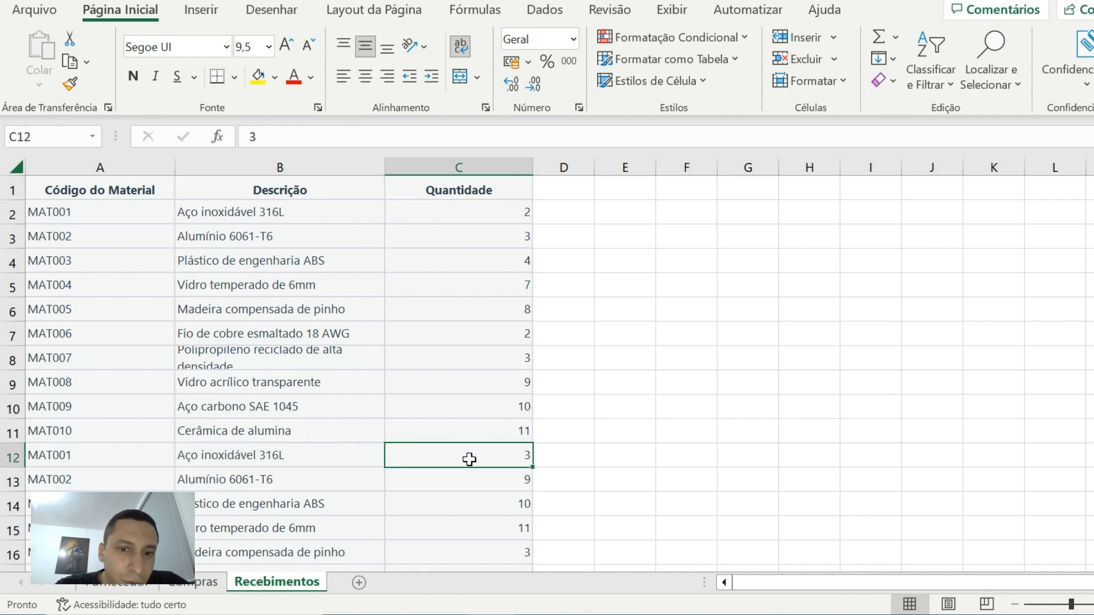
pyautogui.click(503, 212)
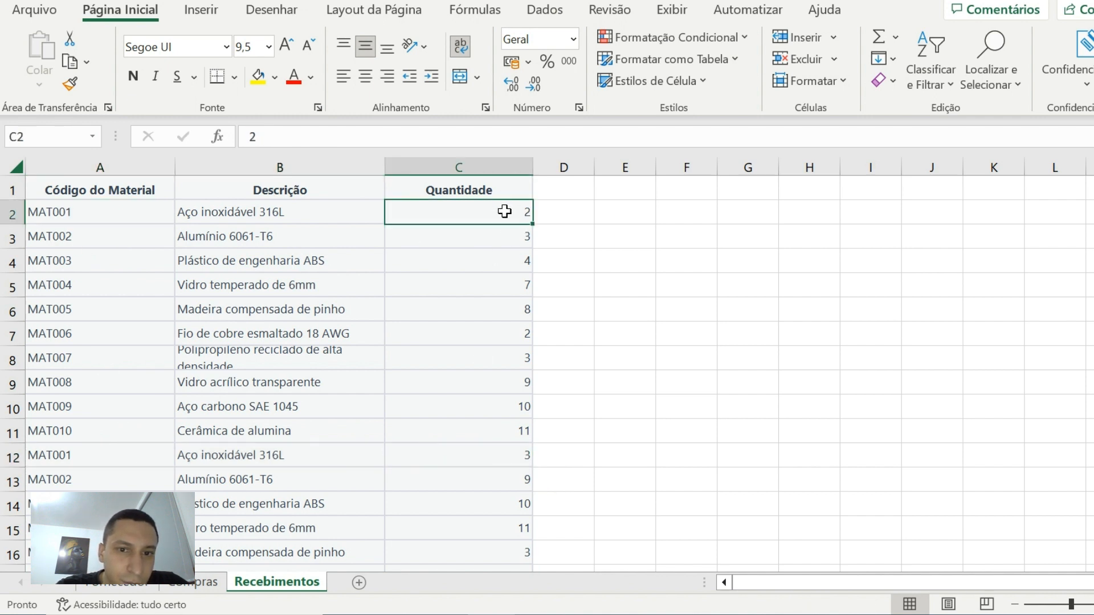
pyautogui.keyDown('ctrl'); pyautogui.click(497, 459); pyautogui.keyUp('ctrl')
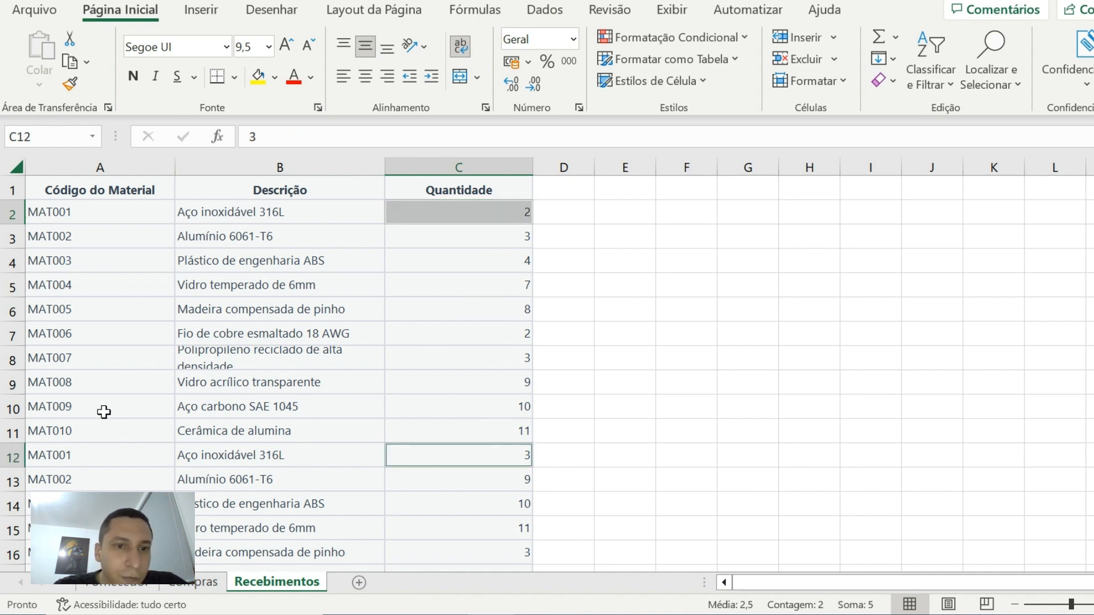
# - Compare the Fornecedor table with the codes, descriptions and quantities on the Recebimentos sheet
pyautogui.click(180, 587)
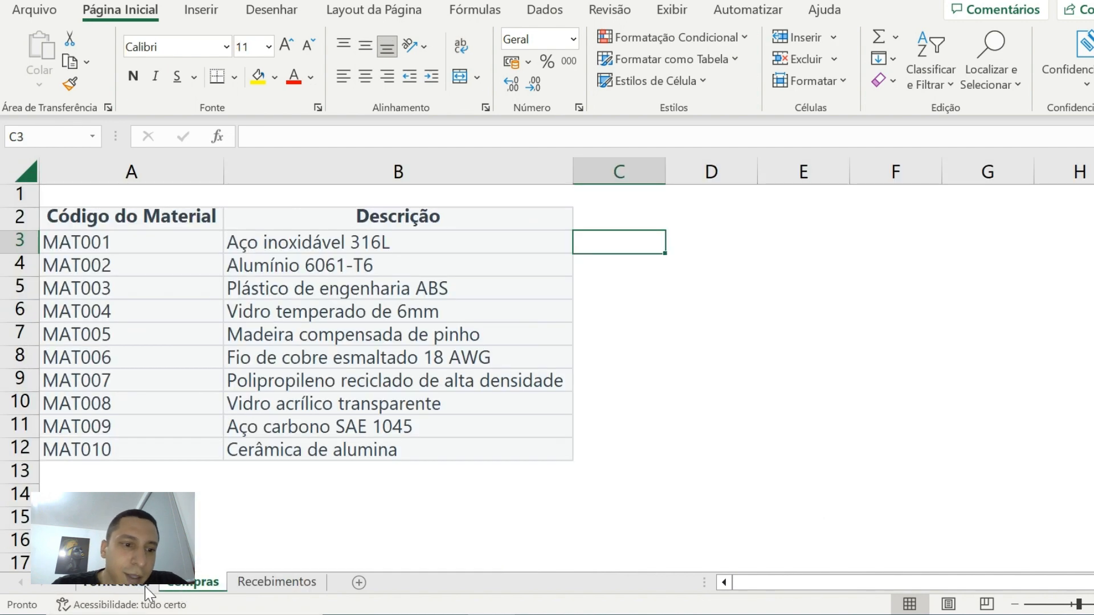
pyautogui.click(145, 586)
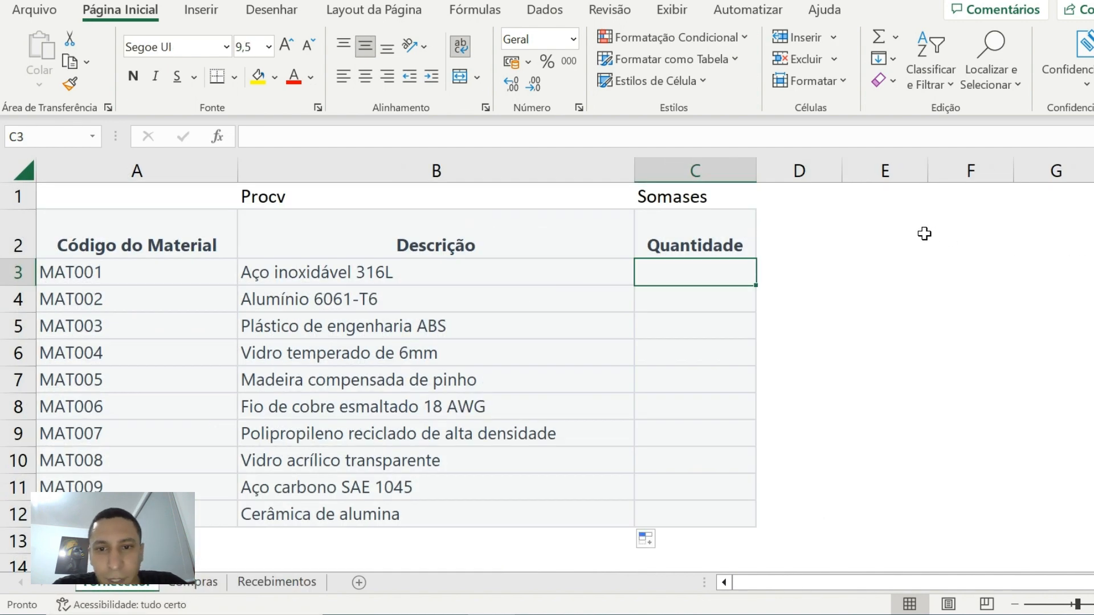
pyautogui.moveTo(932, 234); pyautogui.dragTo(991, 464)
pyautogui.click(991, 463)
pyautogui.click(786, 282)
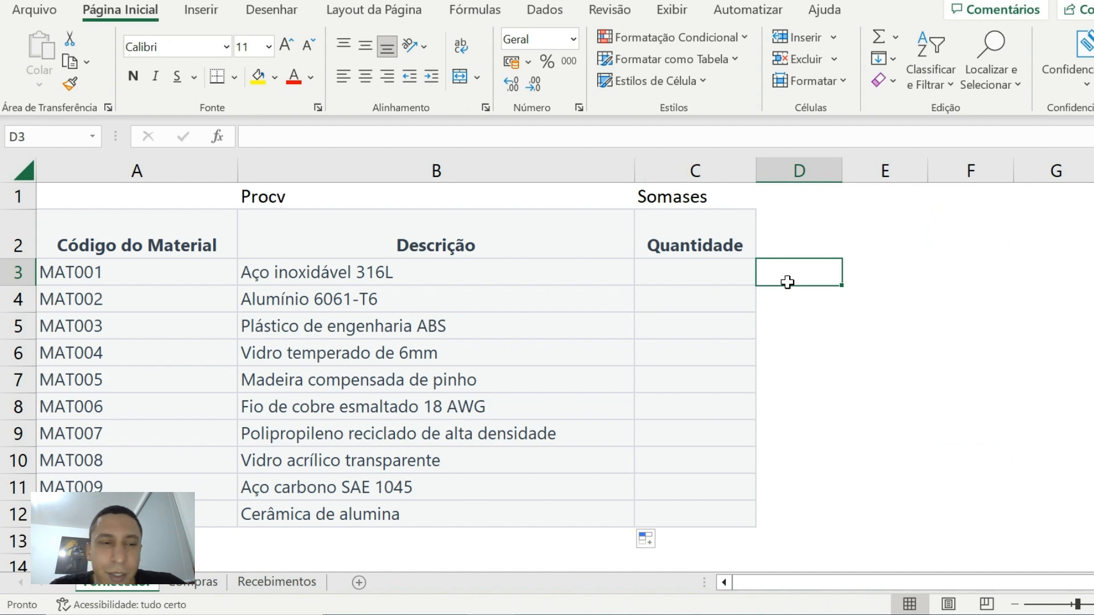
pyautogui.click(270, 583)
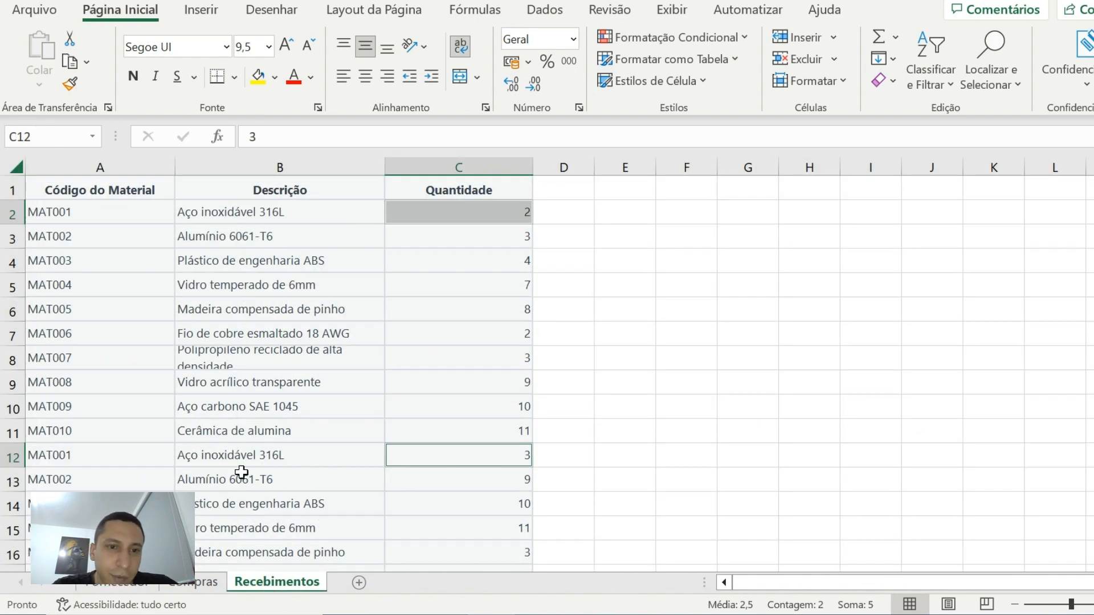
pyautogui.moveTo(115, 188); pyautogui.dragTo(459, 455)
pyautogui.click(186, 214)
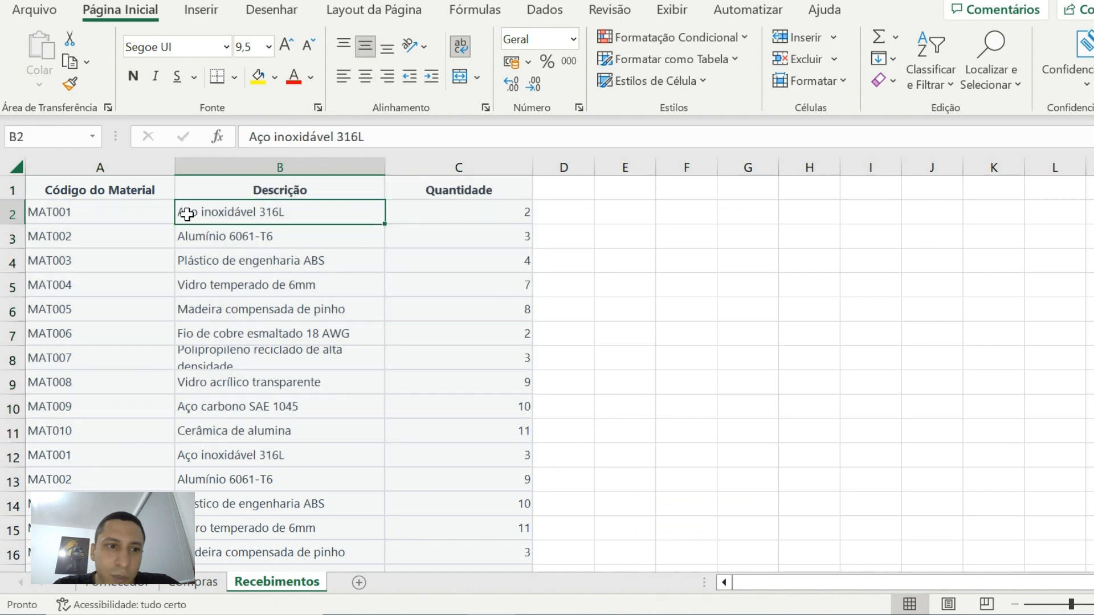
pyautogui.click(142, 584)
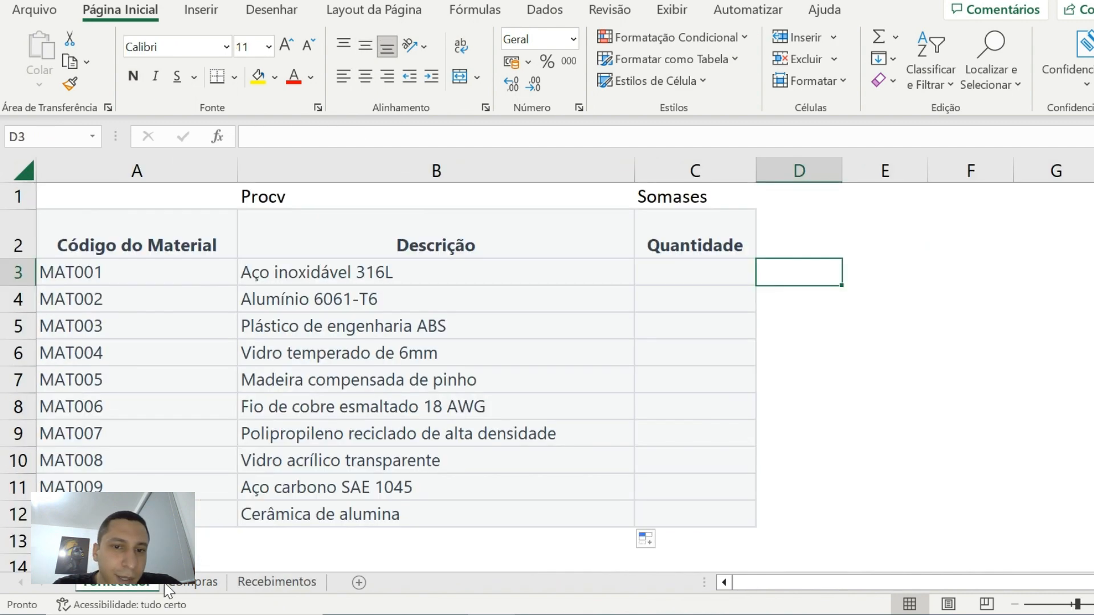
# - Start a SOMASES formula in Fornecedor cell C3 with Recebimentos!C2:C51 as the sum range
pyautogui.click(683, 272)
pyautogui.write('=')
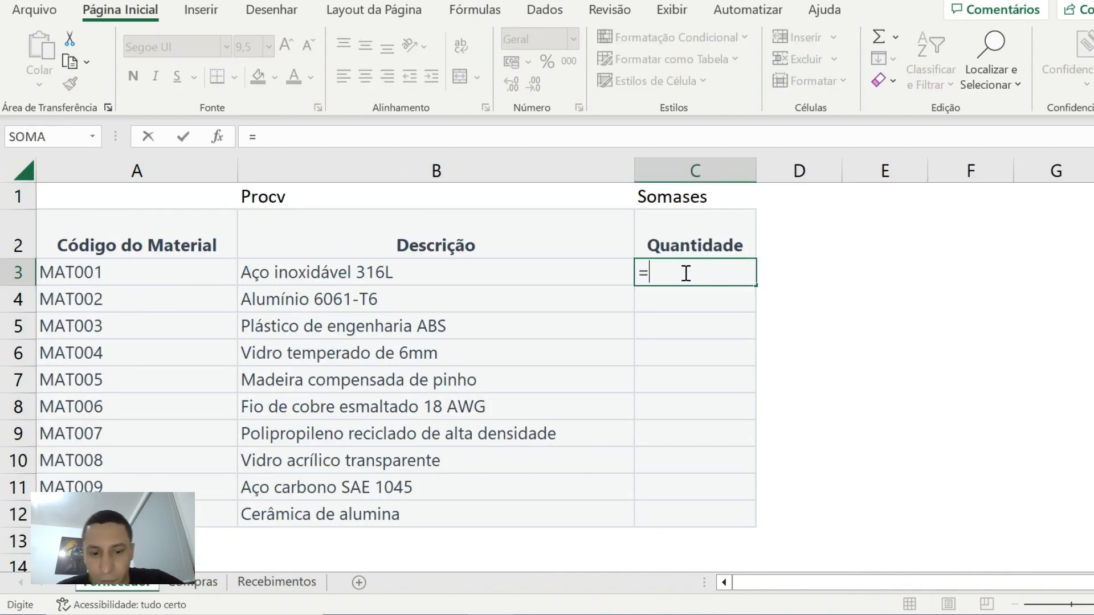
pyautogui.write('somases')
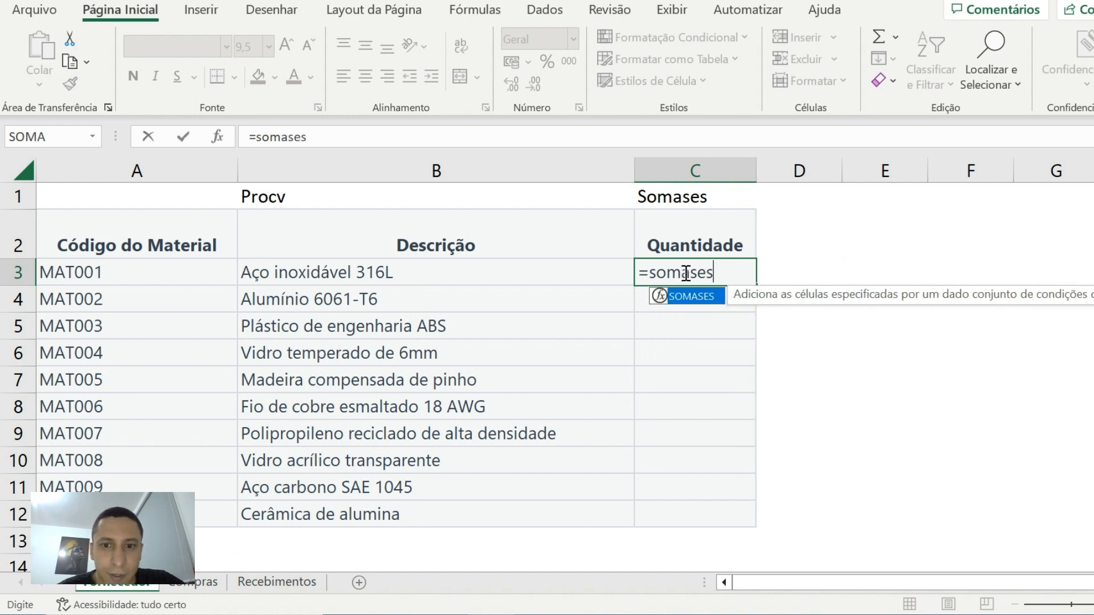
pyautogui.write('(')
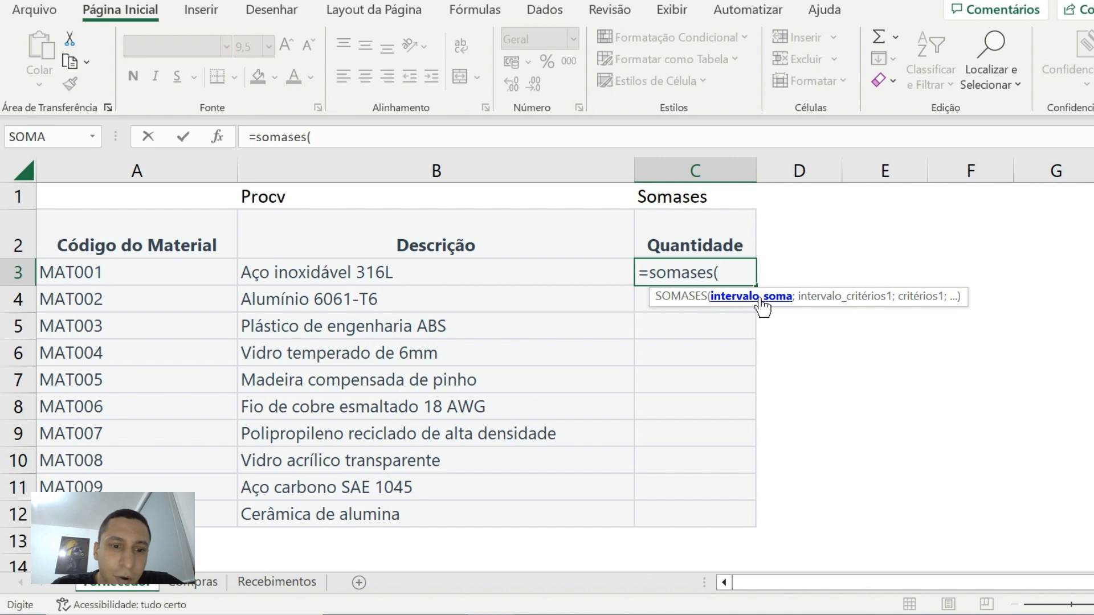
pyautogui.click(268, 581)
pyautogui.click(439, 215)
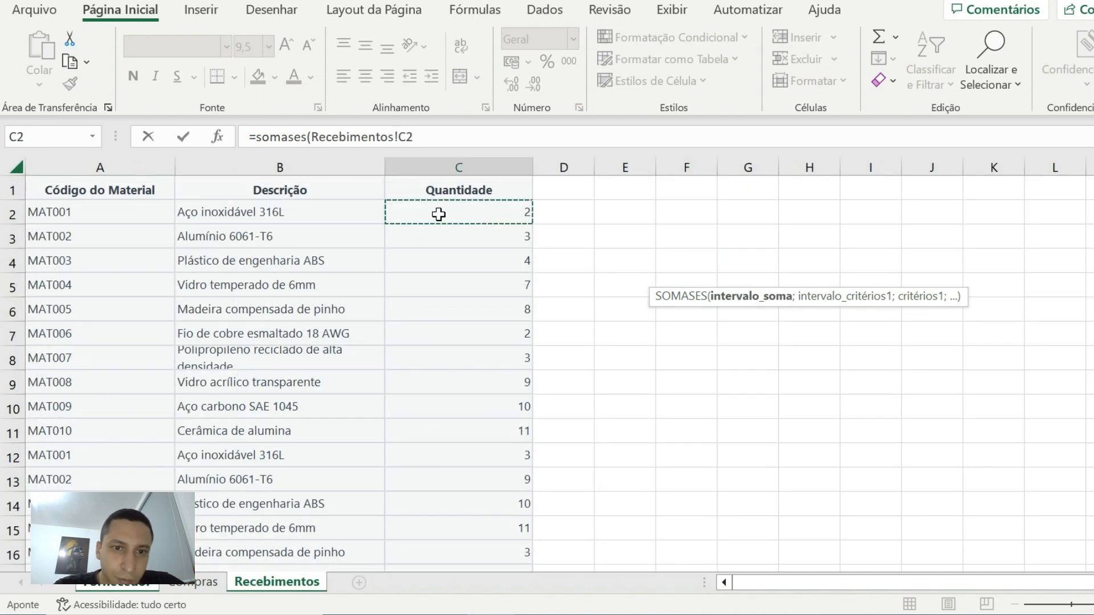
pyautogui.hotkey('ctrl', 'shift', 'Down')
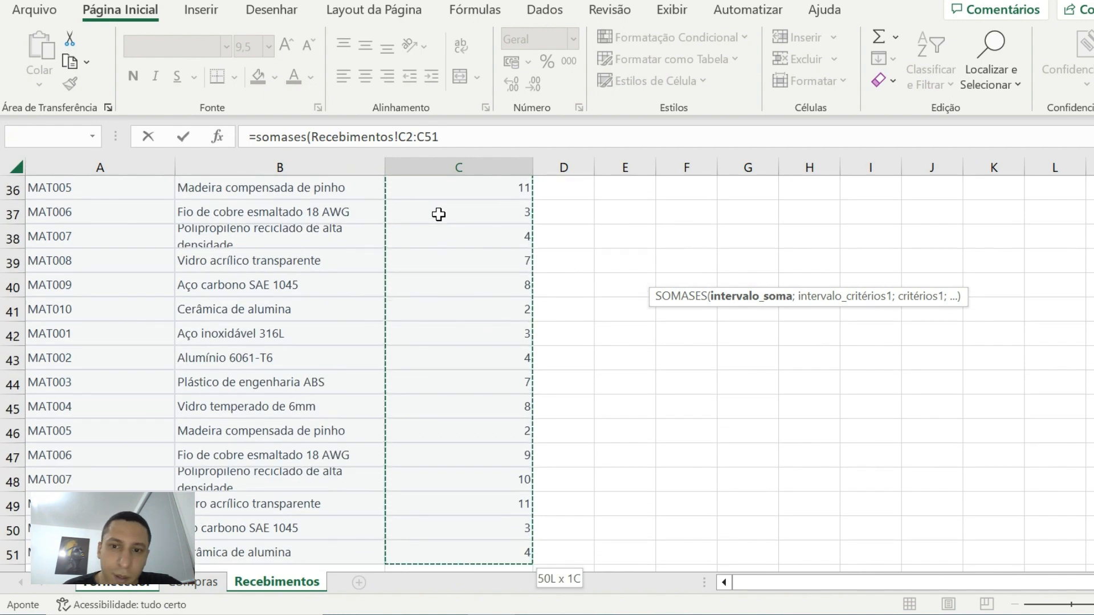
pyautogui.write(';')
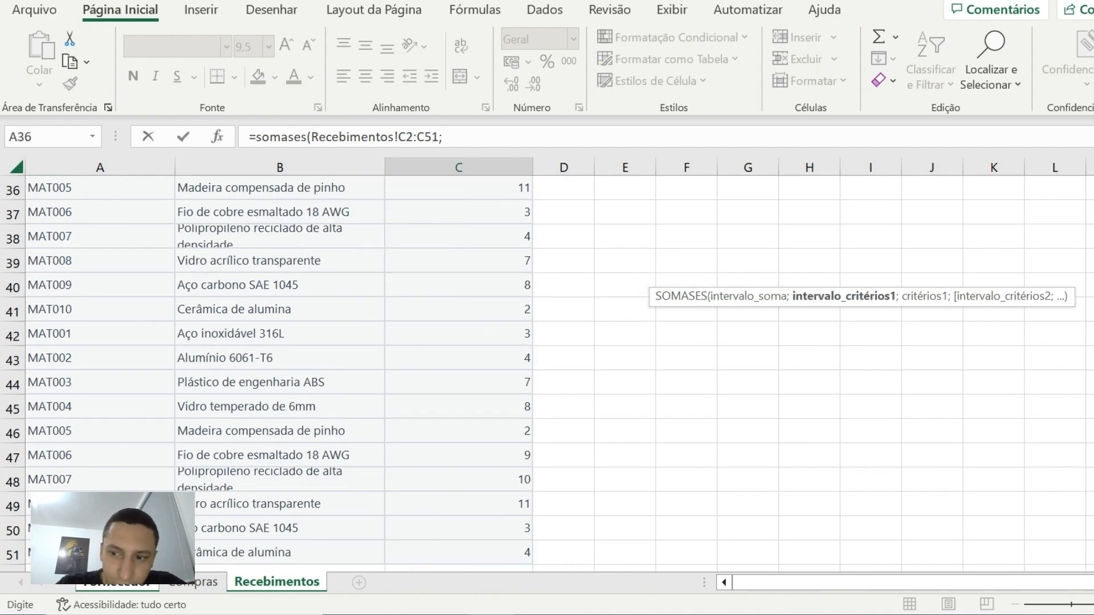
# - Add the material codes in Recebimentos!A2:A51 as the formula's first criteria range
pyautogui.scroll(12, 1082, 475)
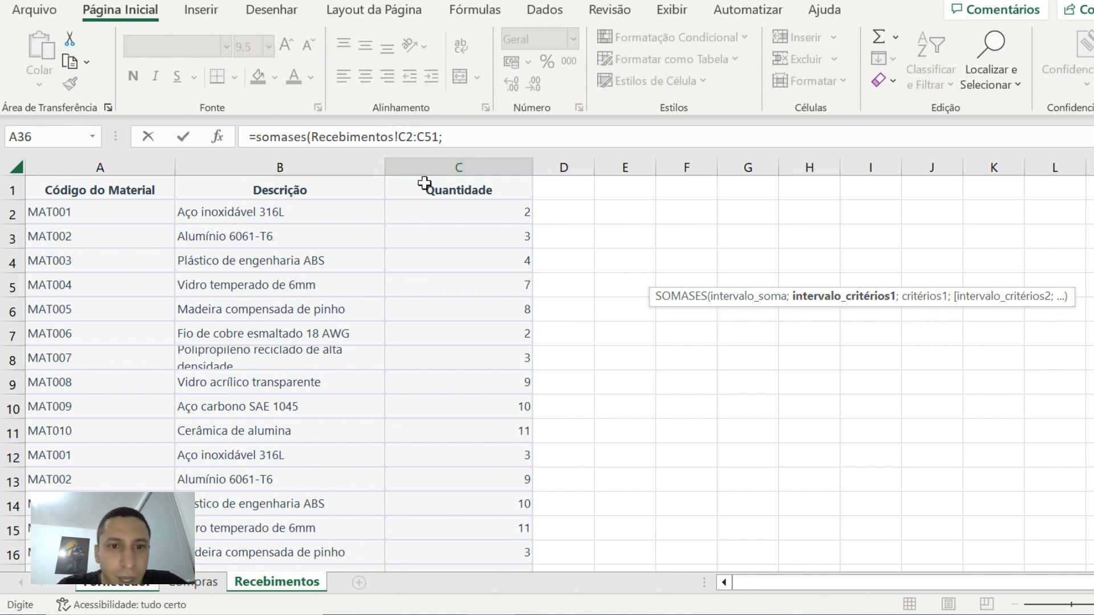
pyautogui.click(108, 212)
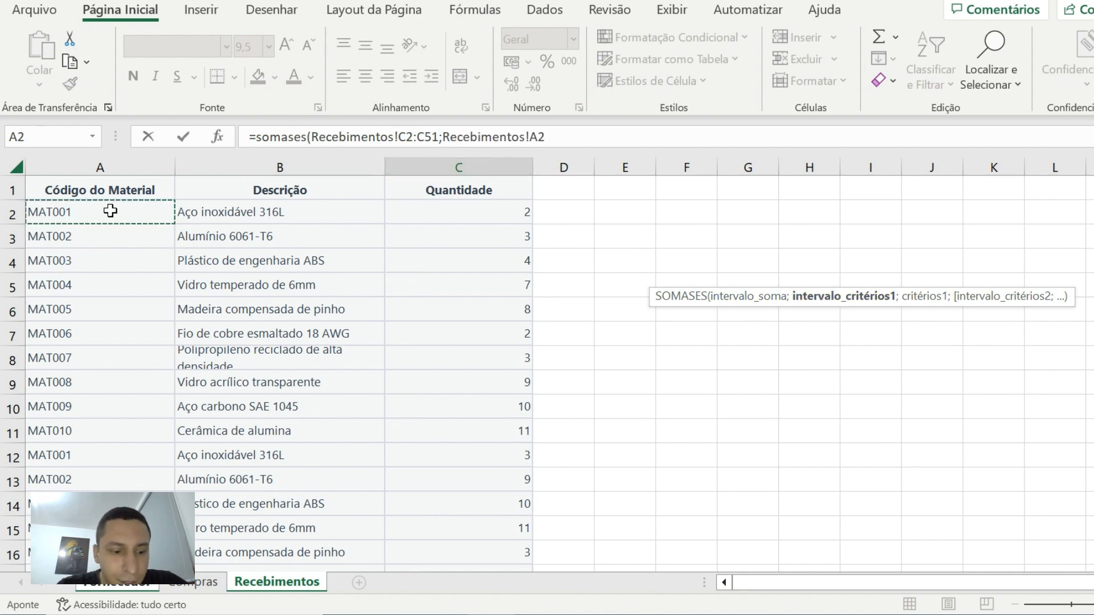
pyautogui.hotkey('ctrl', 'shift', 'Down')
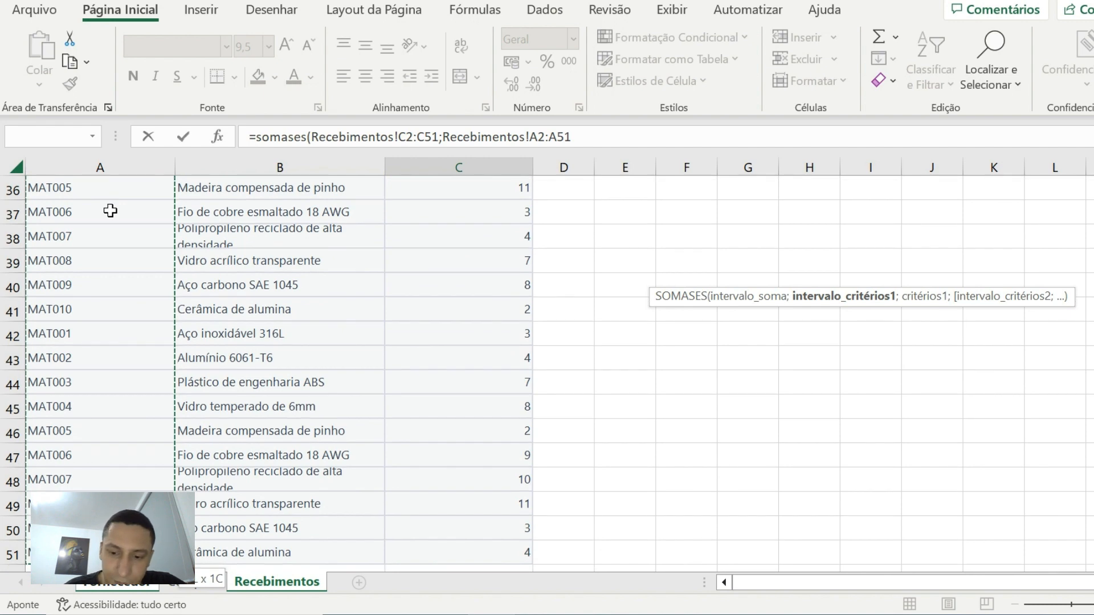
pyautogui.write(';')
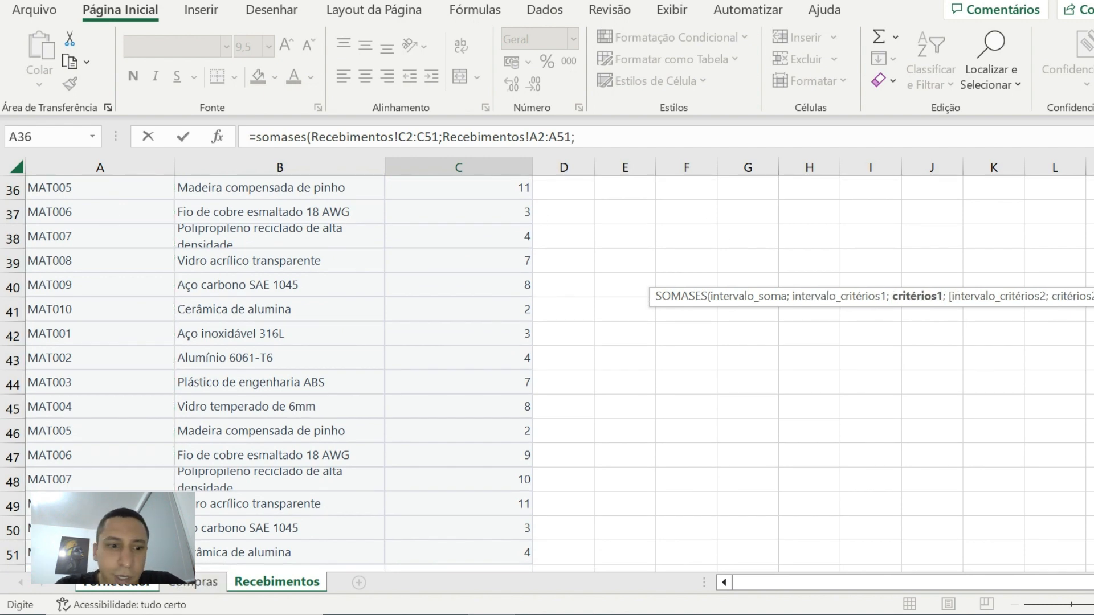
# - Complete the SOMASES formula with the material code in Fornecedor!A3 as its criterion
pyautogui.click(153, 581)
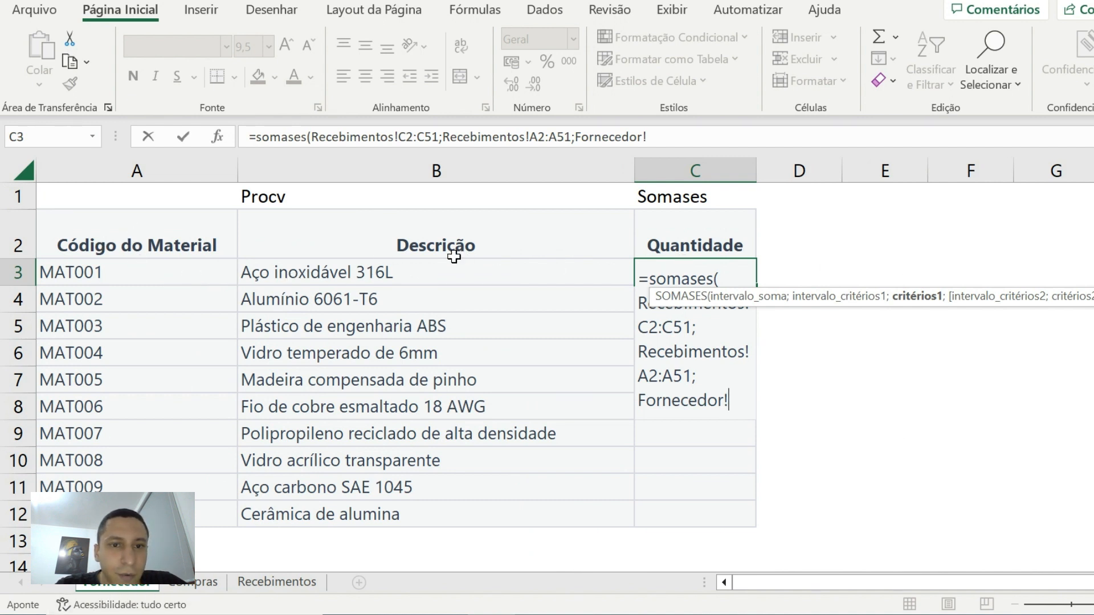
pyautogui.click(134, 278)
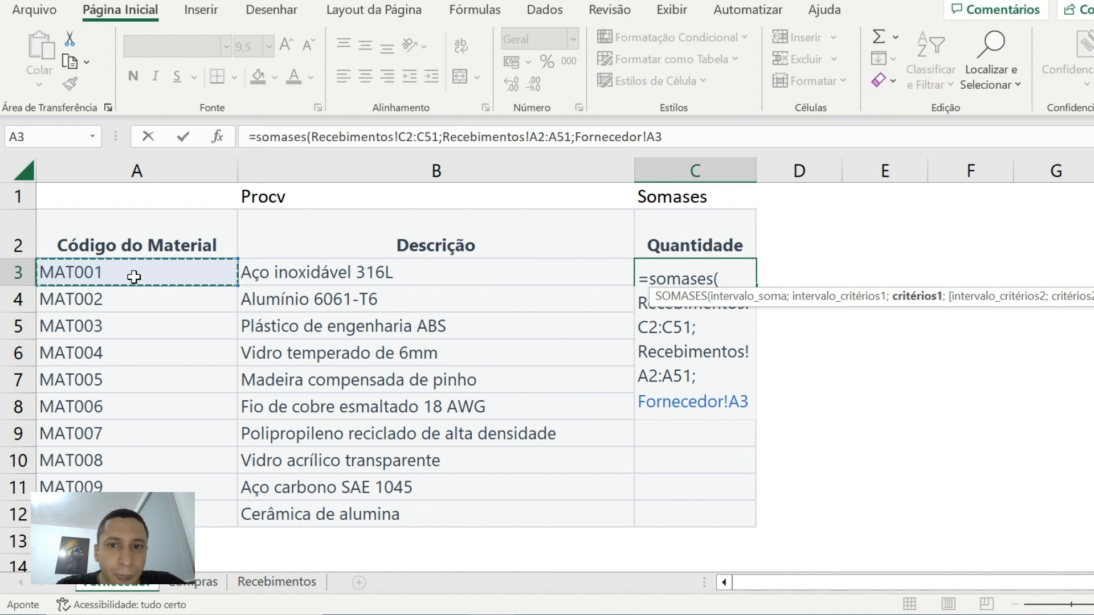
pyautogui.click(681, 131)
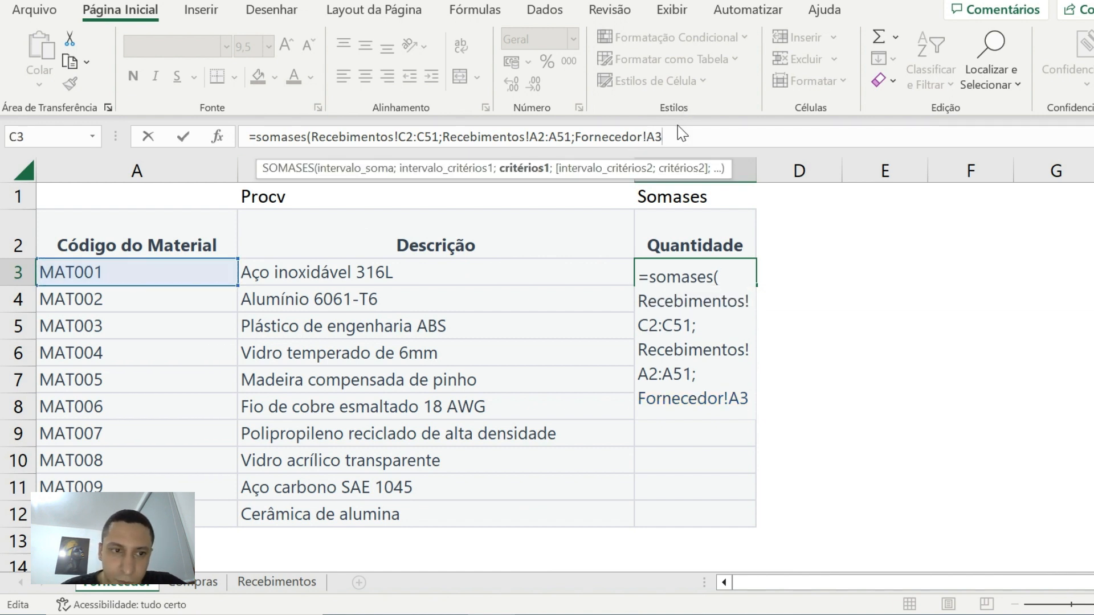
pyautogui.write(')')
pyautogui.press('Return')
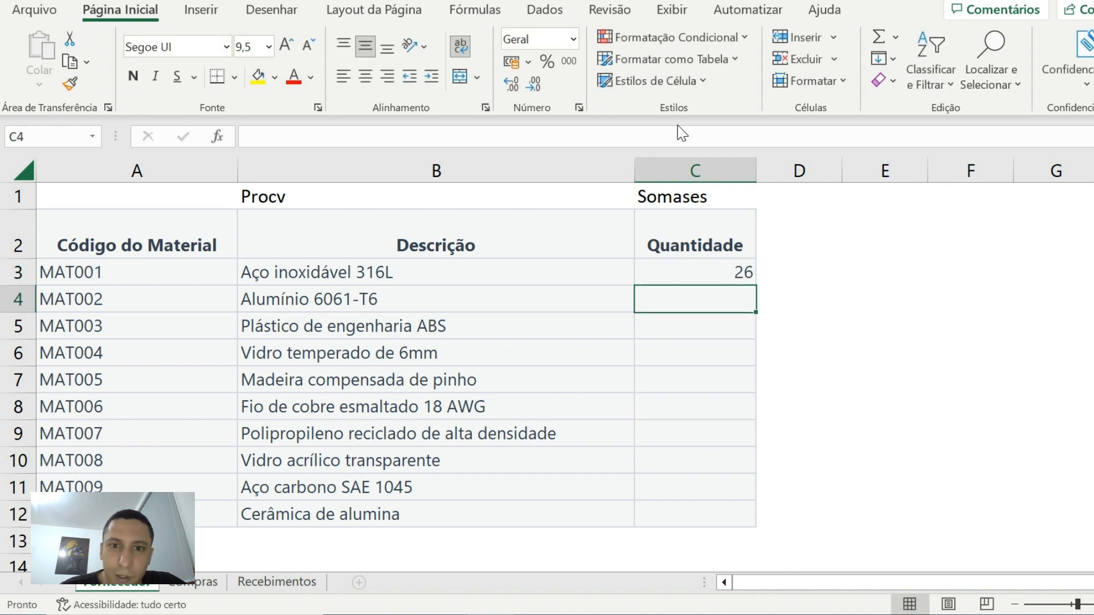
# - Review the Código do Material and Quantidade columns on the Recebimentos sheet for the MAT001 code in Fornecedor!A3
pyautogui.click(163, 273)
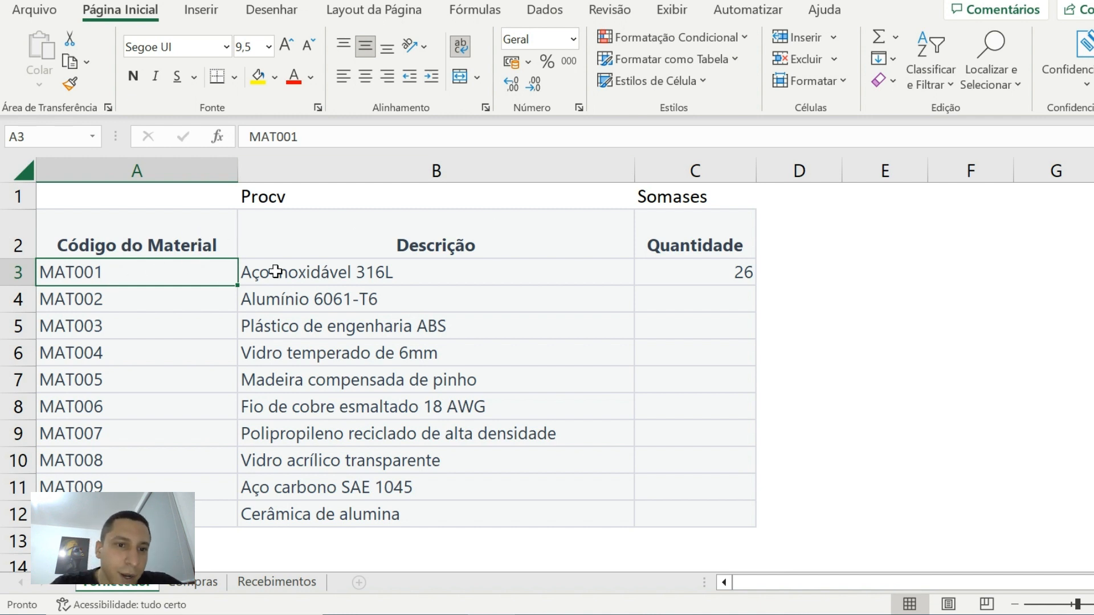
pyautogui.click(285, 582)
pyautogui.scroll(7, 490, 240)
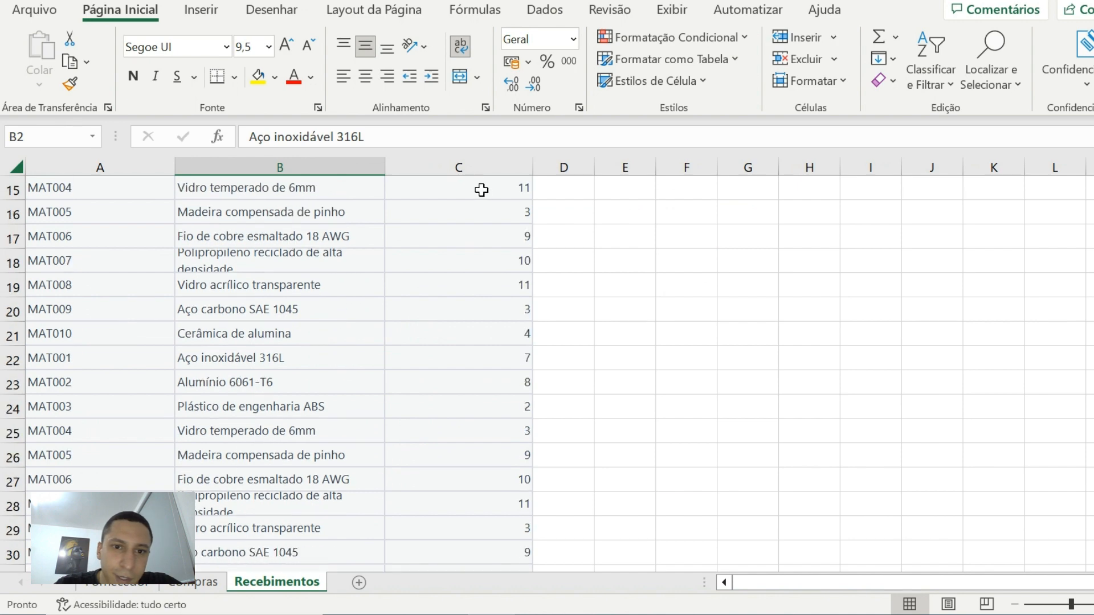
pyautogui.scroll(5, 490, 205)
pyautogui.click(464, 166)
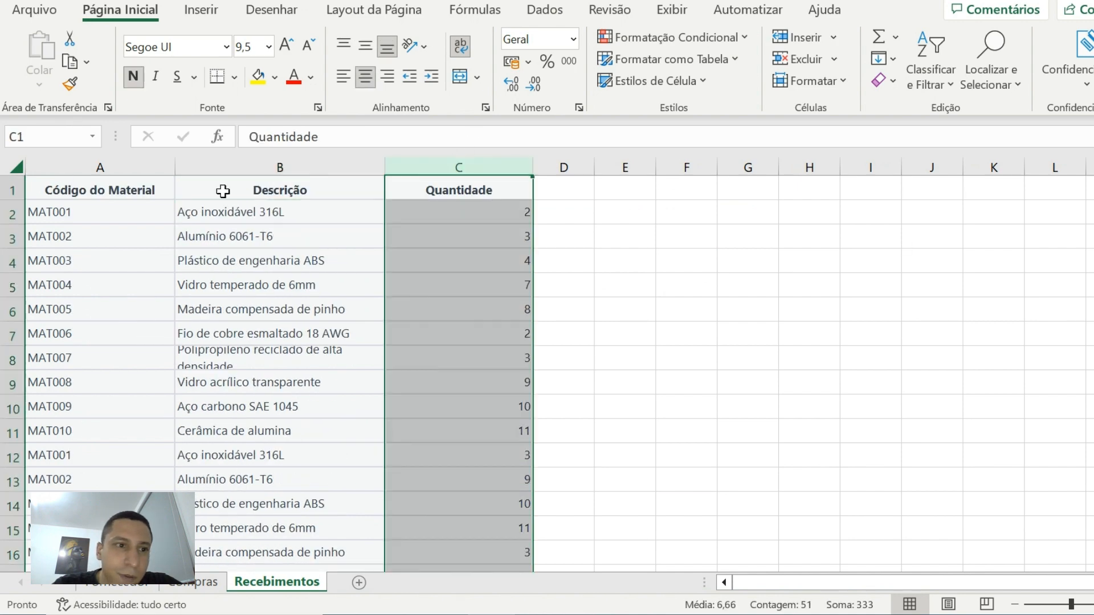
pyautogui.click(32, 212)
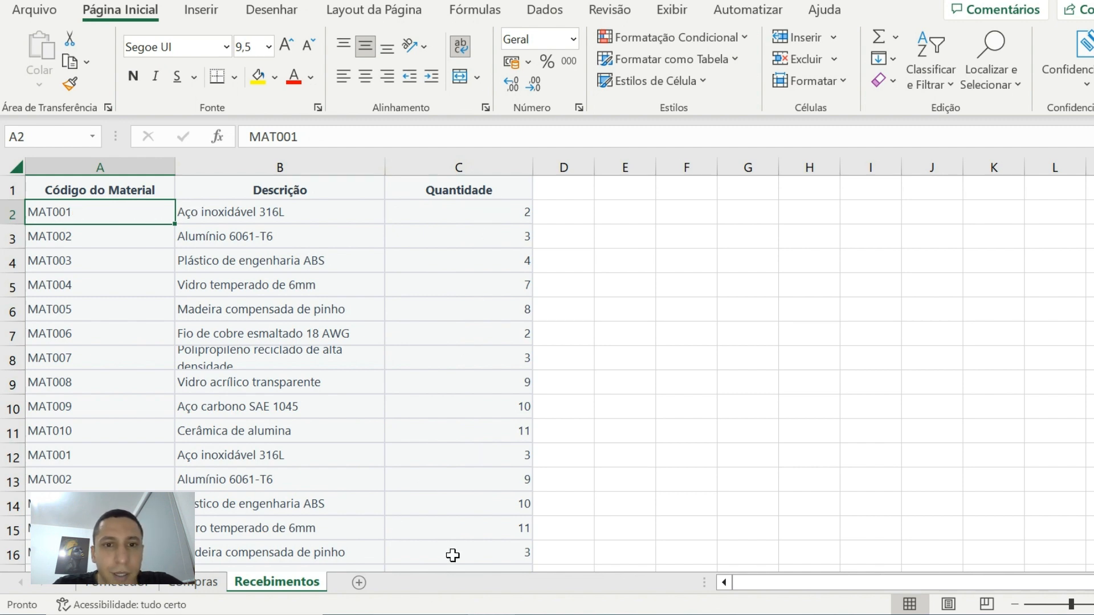
pyautogui.click(116, 582)
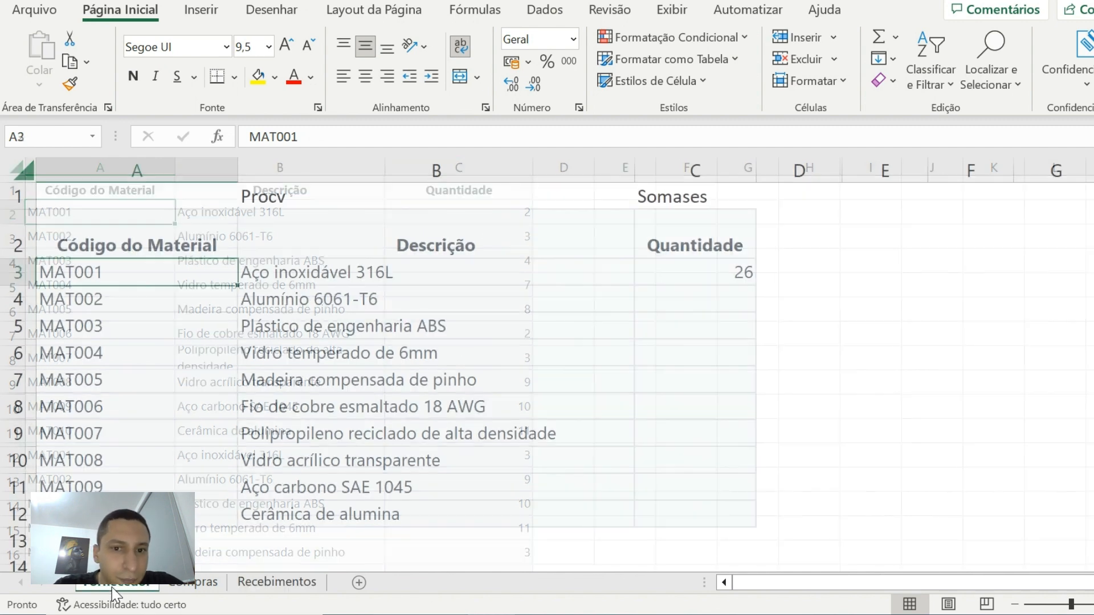
# - Make the sum range of the SOMASES formula in Fornecedor cell C3 absolute, as Recebimentos!$C$2:$C$51
pyautogui.click(689, 270)
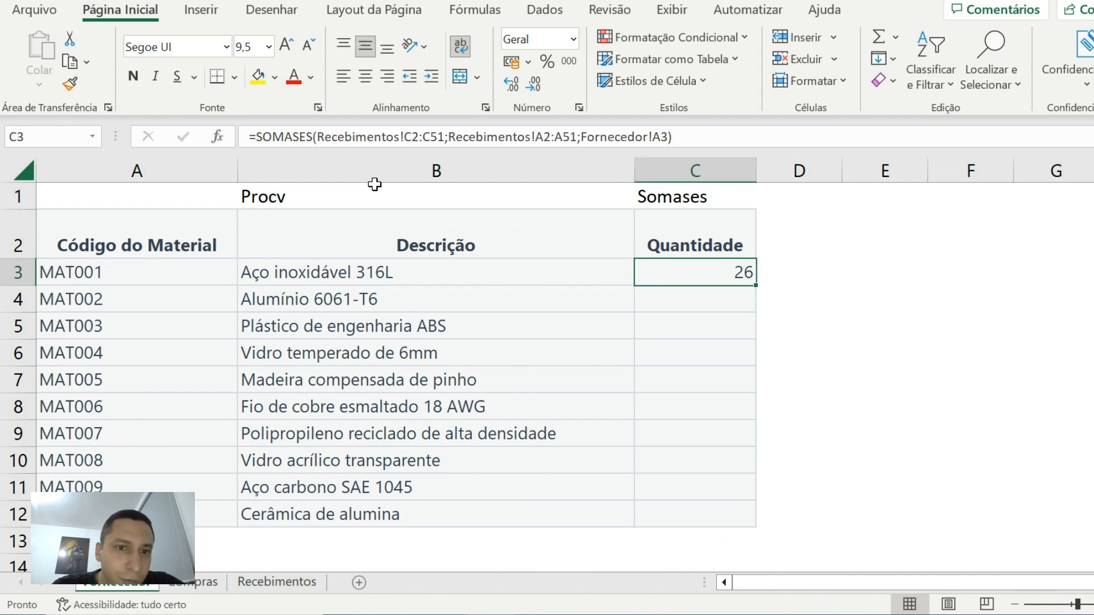
pyautogui.click(430, 134)
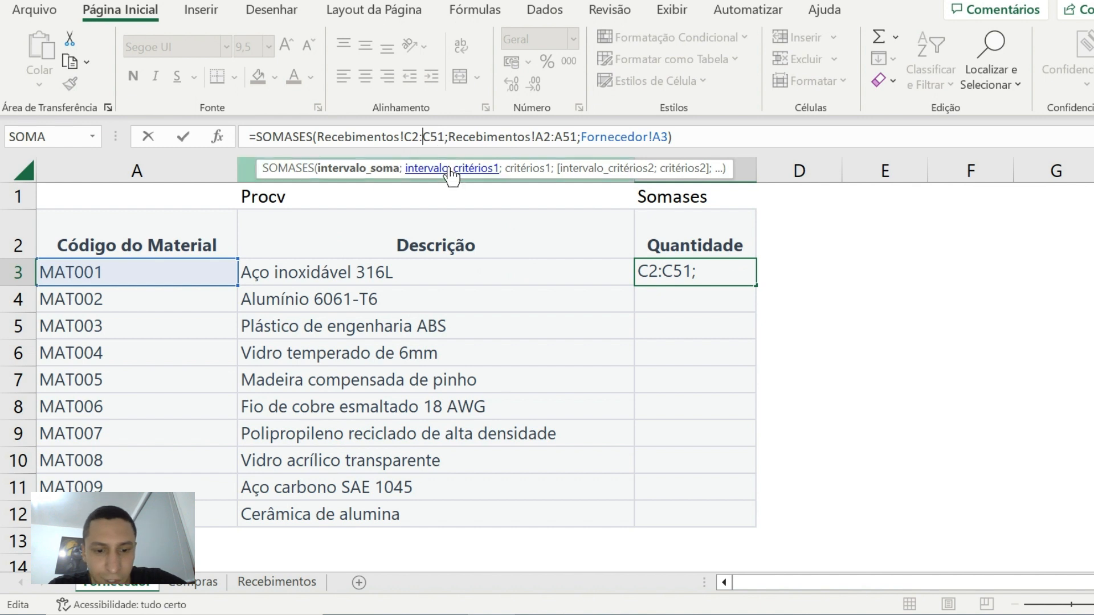
pyautogui.press('F4')
pyautogui.click(422, 137)
pyautogui.press('F4')
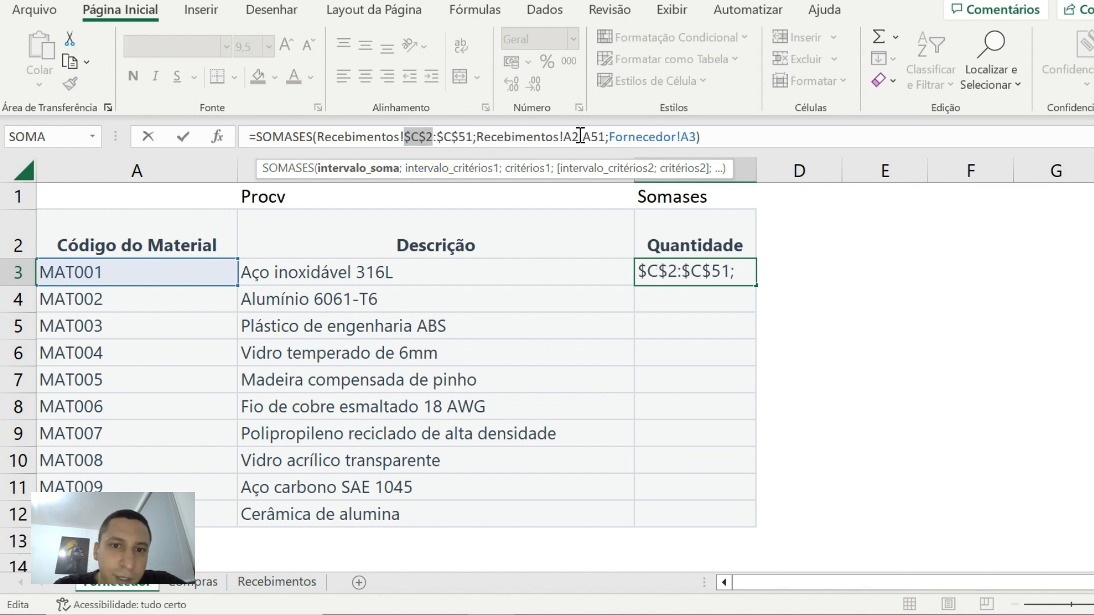
# - Make the formula's criteria range absolute, as Recebimentos!$A$2:$A$51, keeping the criterion Fornecedor!A3 relative
pyautogui.click(580, 136)
pyautogui.press('F4')
pyautogui.click(595, 137)
pyautogui.press('F4')
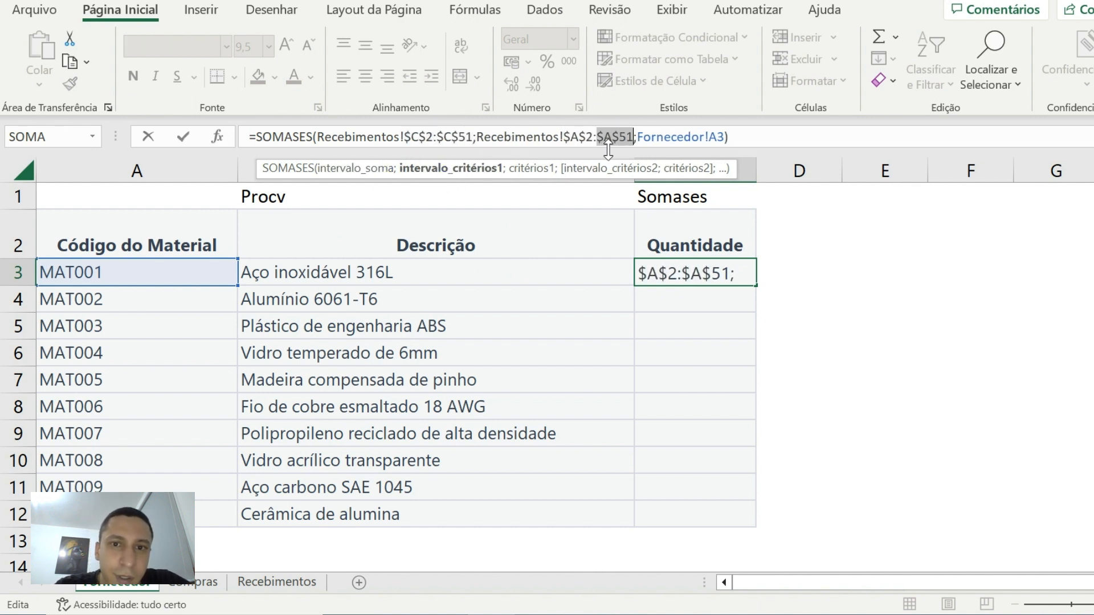
pyautogui.press('Return')
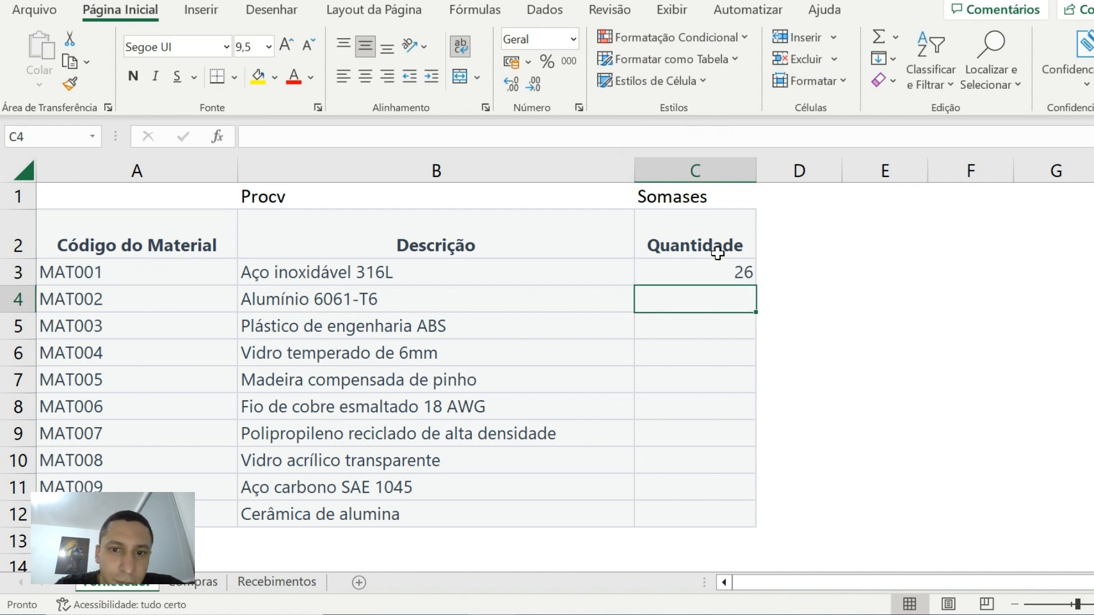
# - Fill the SOMASES formula from C3 down to C12 and check the copied formulas in the Quantidade column
pyautogui.click(743, 271)
pyautogui.moveTo(756, 284); pyautogui.dragTo(712, 522)
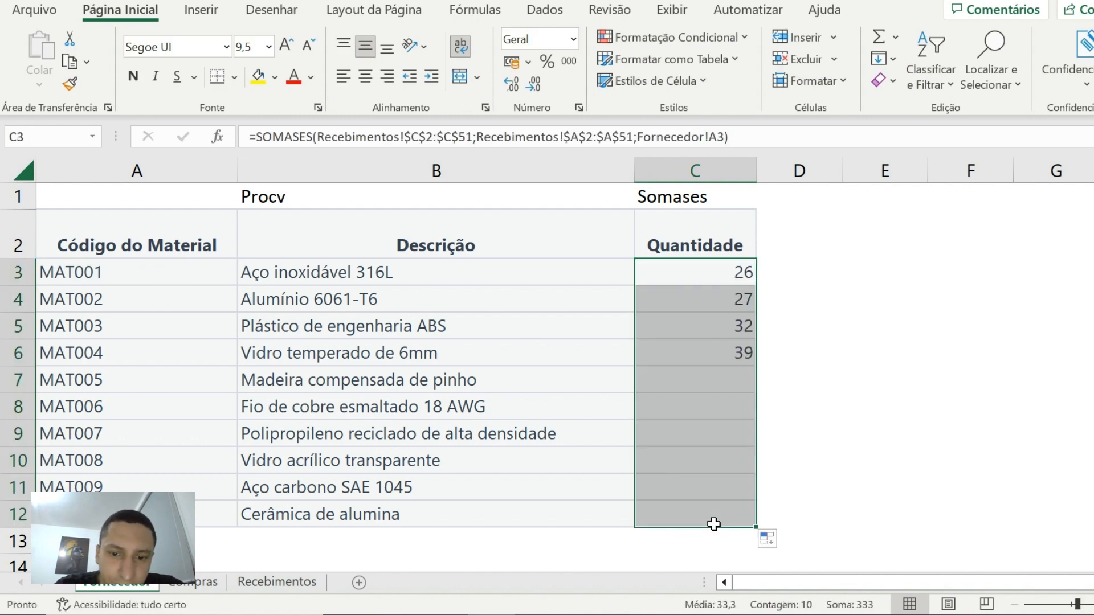
pyautogui.click(884, 293)
pyautogui.click(721, 297)
pyautogui.click(751, 407)
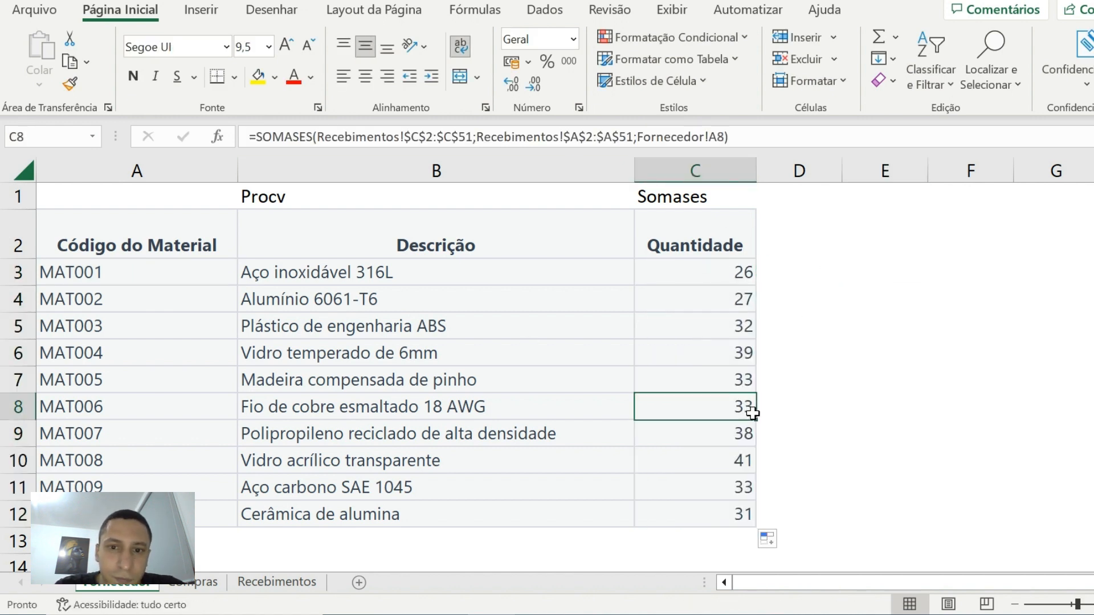
pyautogui.click(709, 275)
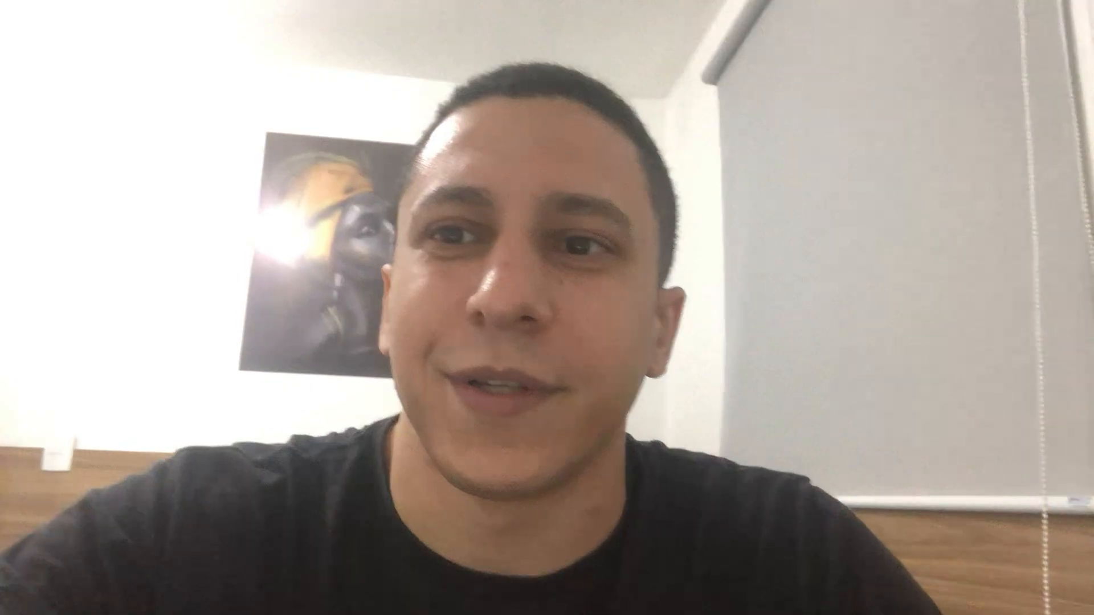